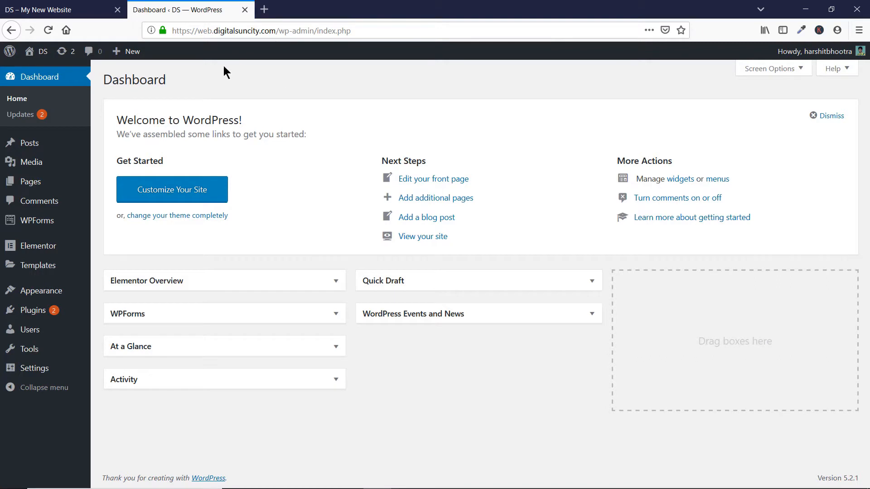
# Open the Astra Options page with its Pro modules and load the theme Customizer in a separate browser tab.
pyautogui.moveTo(73, 296)
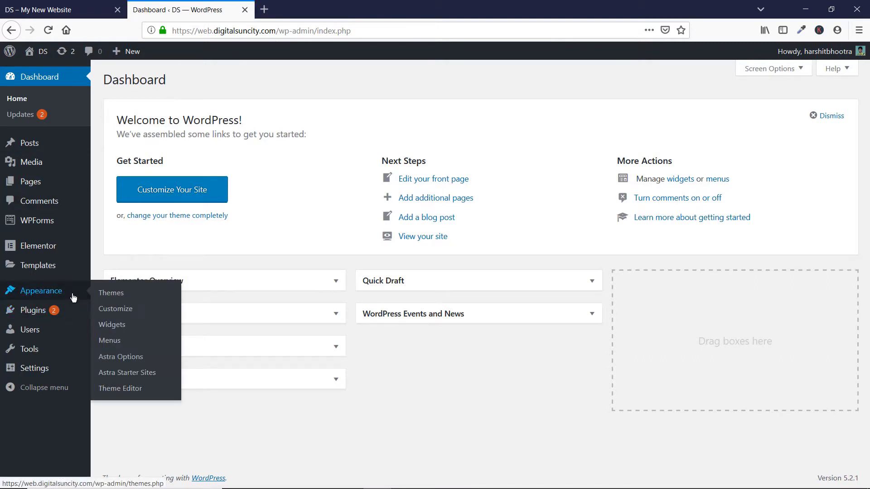
pyautogui.click(142, 362)
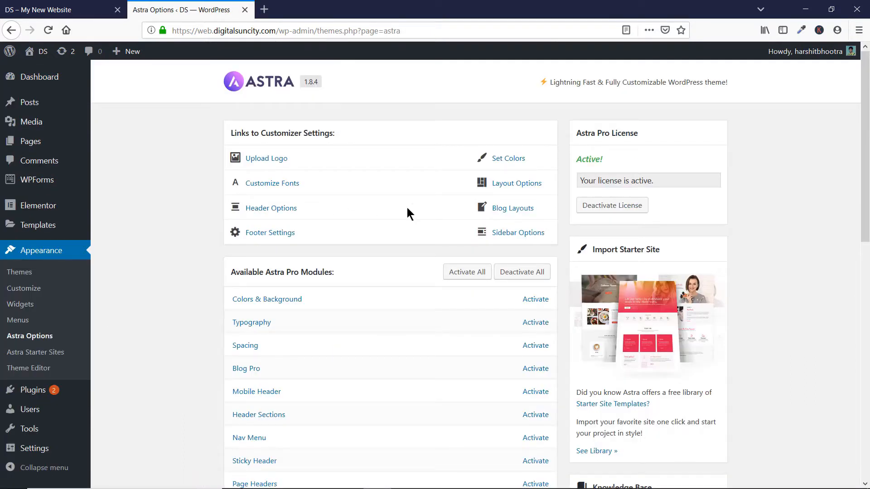
pyautogui.scroll(-2, 430, 258)
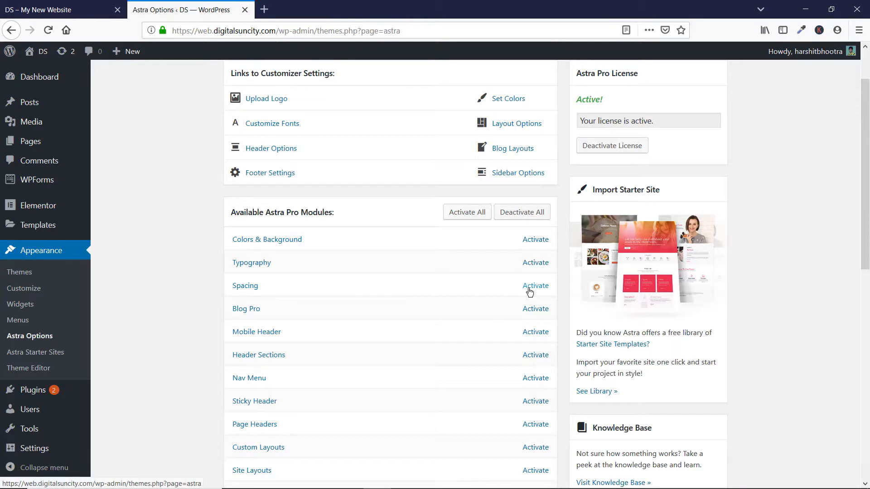
pyautogui.middleClick(44, 290)
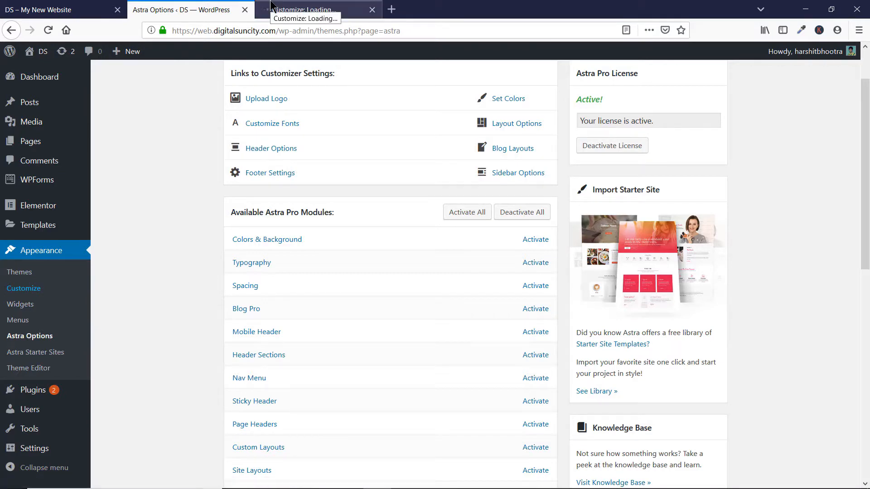
pyautogui.click(272, 3)
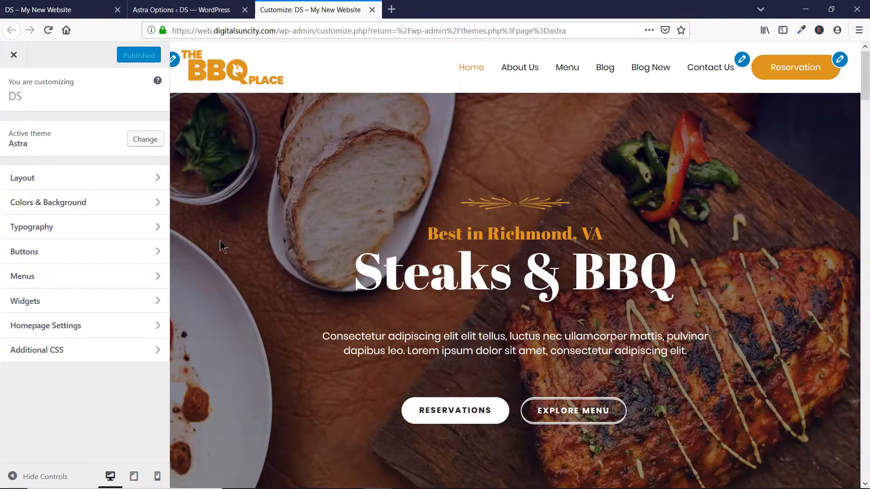
# Examine the Site Identity settings in the header layout for available logo, title and spacing options.
pyautogui.click(140, 183)
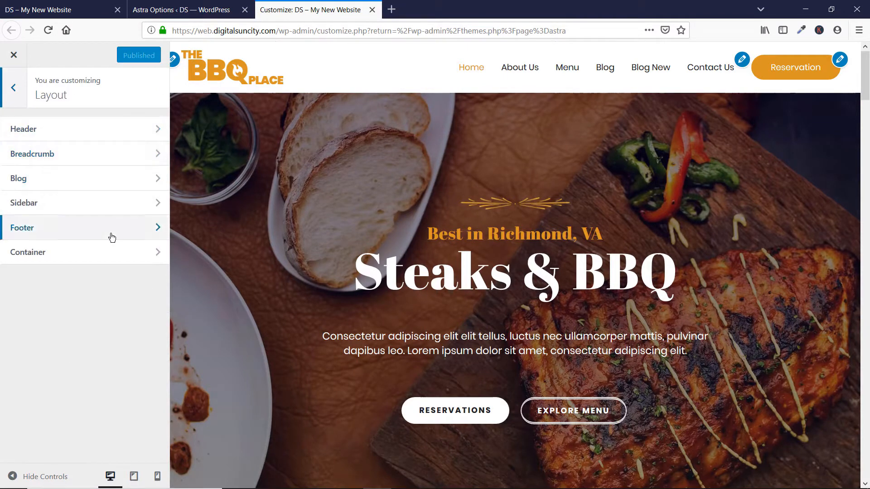
pyautogui.click(119, 136)
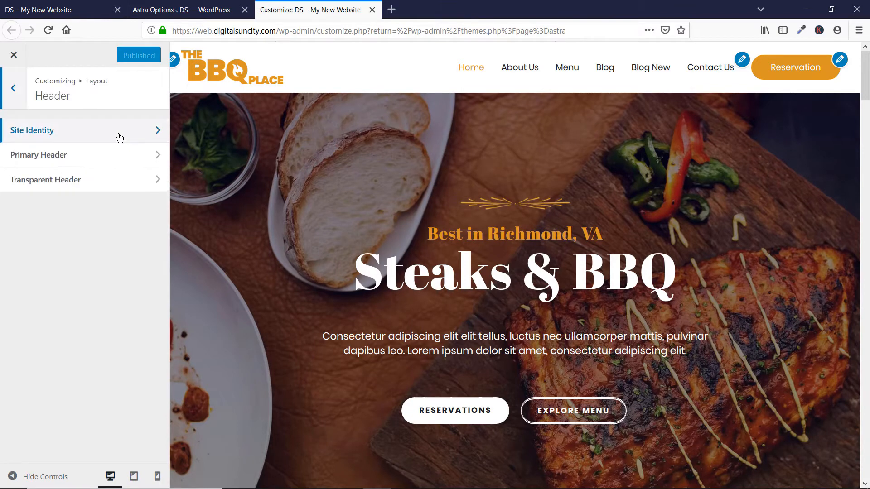
pyautogui.click(120, 135)
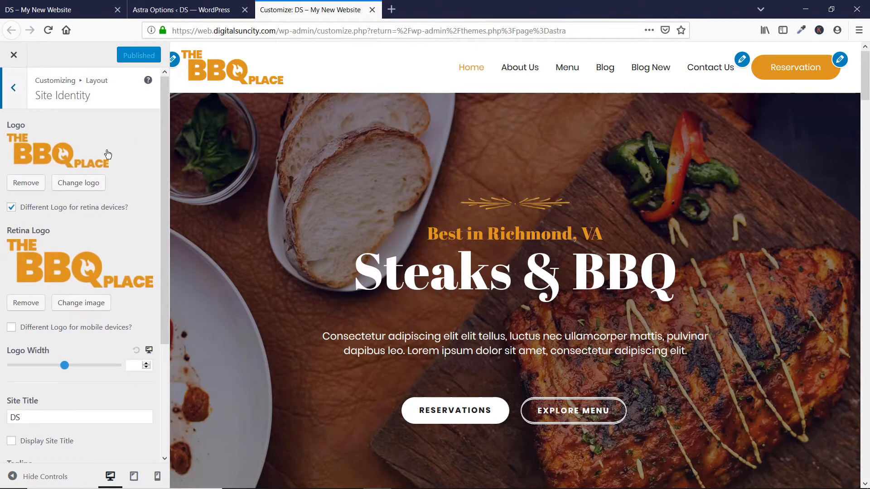
pyautogui.scroll(-3, 101, 200)
pyautogui.scroll(3, 103, 339)
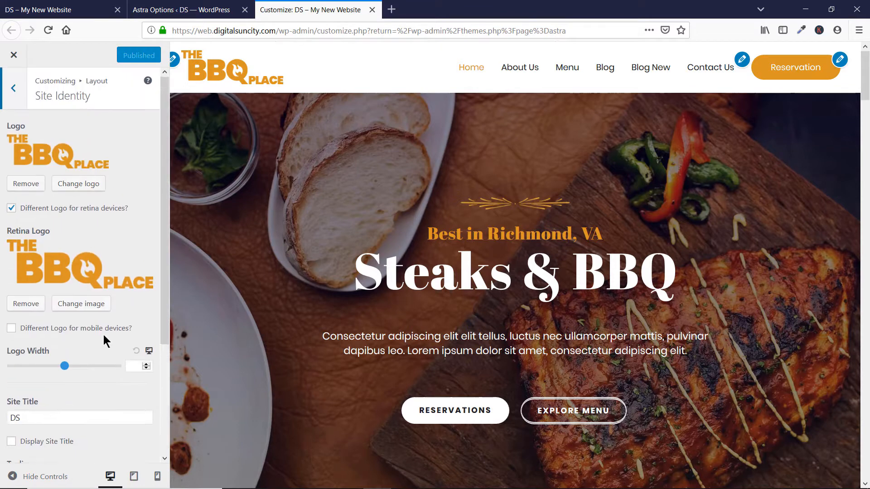
# Examine the Primary Header settings for spacing options, and return to the Layout section.
pyautogui.click(14, 88)
pyautogui.click(62, 153)
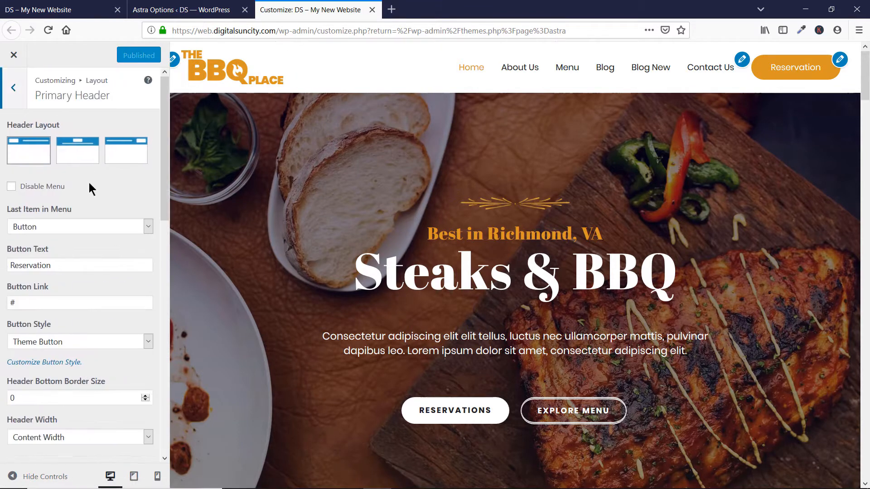
pyautogui.scroll(-12, 89, 186)
pyautogui.scroll(3, 89, 184)
pyautogui.scroll(4, 88, 183)
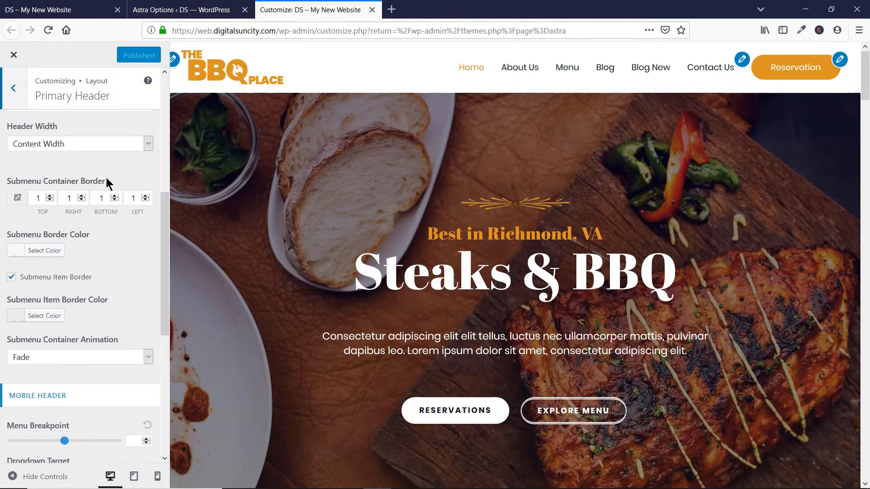
pyautogui.scroll(7, 109, 175)
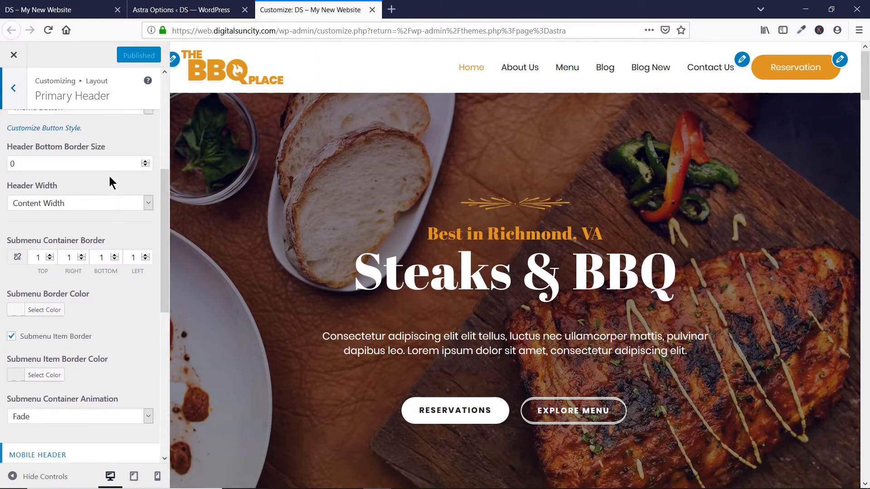
pyautogui.click(12, 90)
pyautogui.click(11, 90)
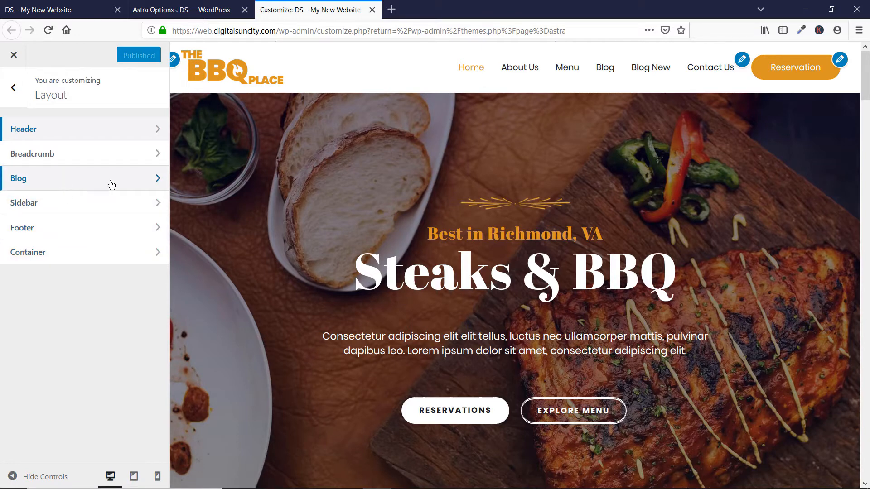
# Activate the Spacing module in the Astra Pro modules and reload the Customizer.
pyautogui.click(211, 5)
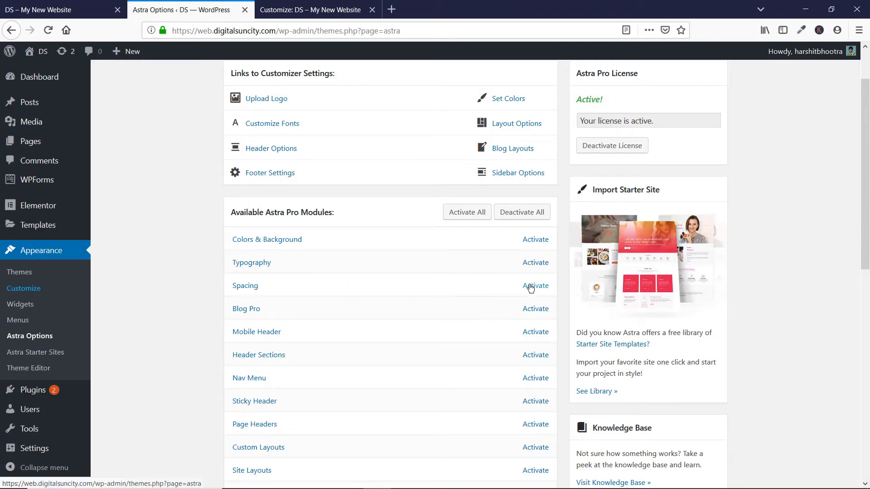
pyautogui.click(535, 285)
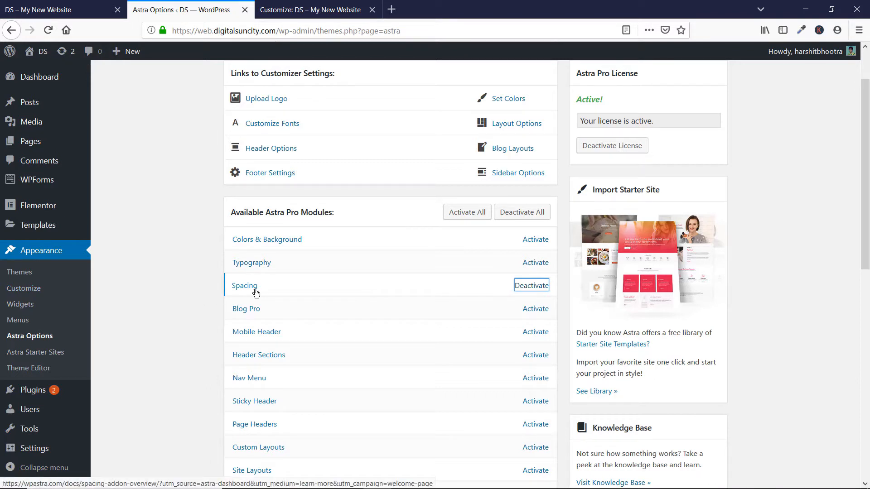
pyautogui.click(299, 9)
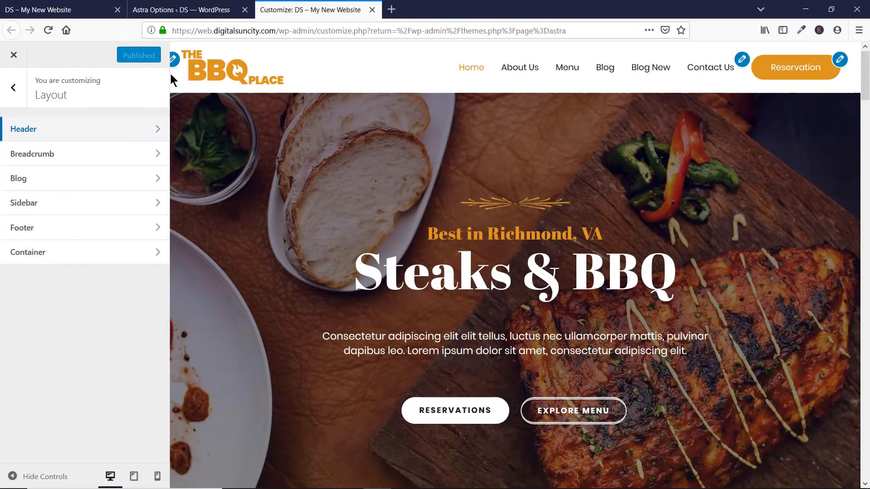
pyautogui.click(53, 32)
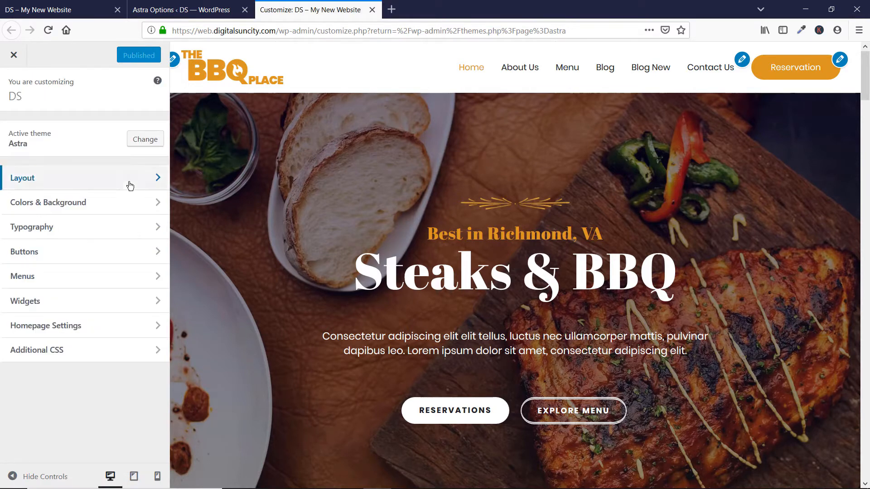
# In the header layout's Site Identity settings, set the top Site Identity Space to 40 px.
pyautogui.click(130, 186)
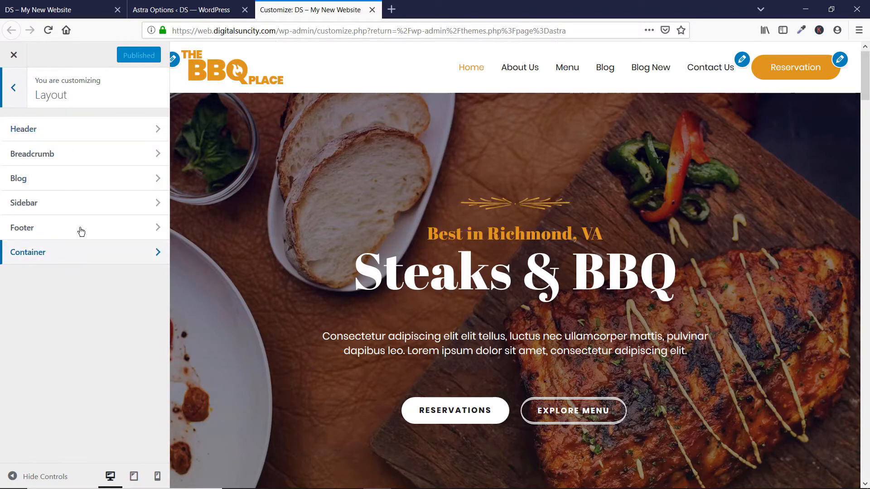
pyautogui.click(87, 139)
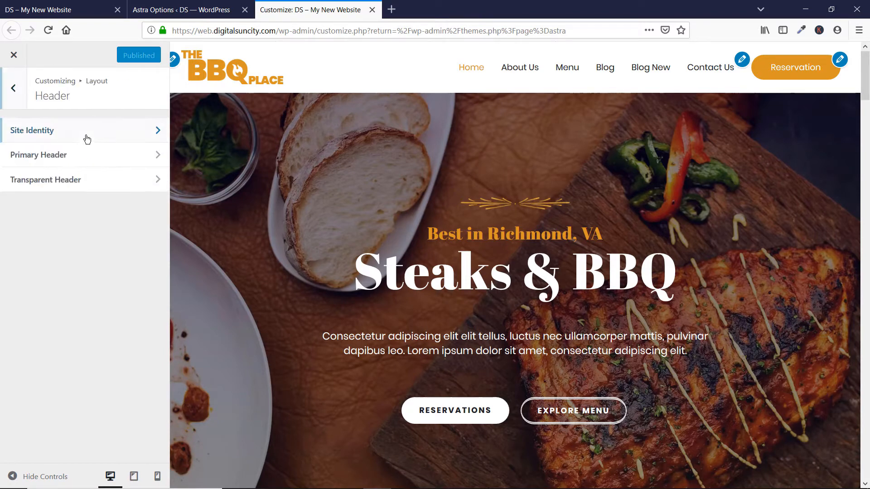
pyautogui.click(36, 142)
pyautogui.scroll(-5, 111, 157)
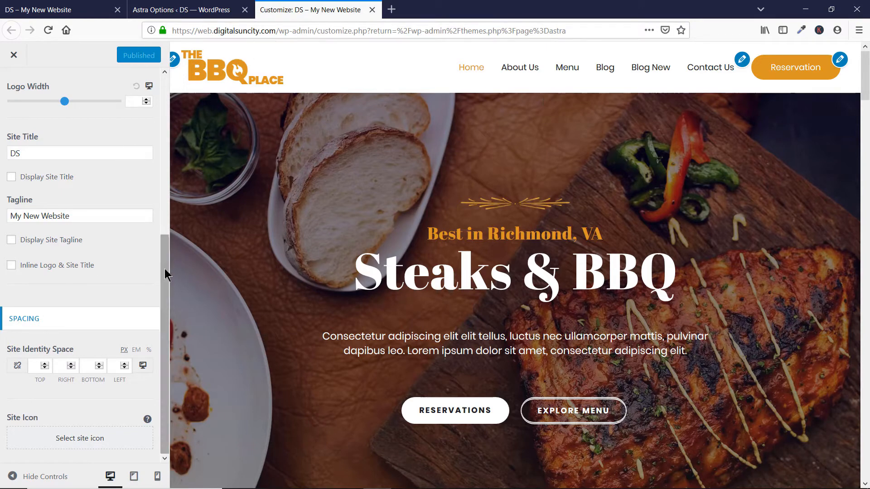
pyautogui.click(31, 369)
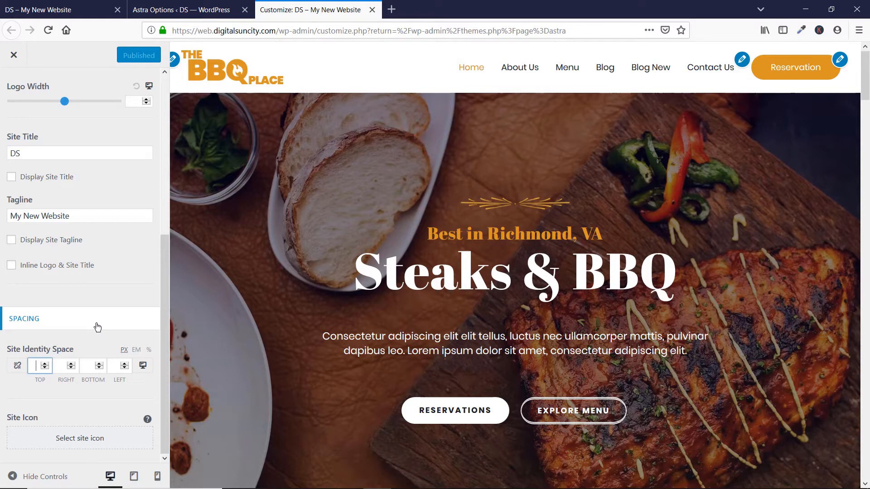
pyautogui.write('40')
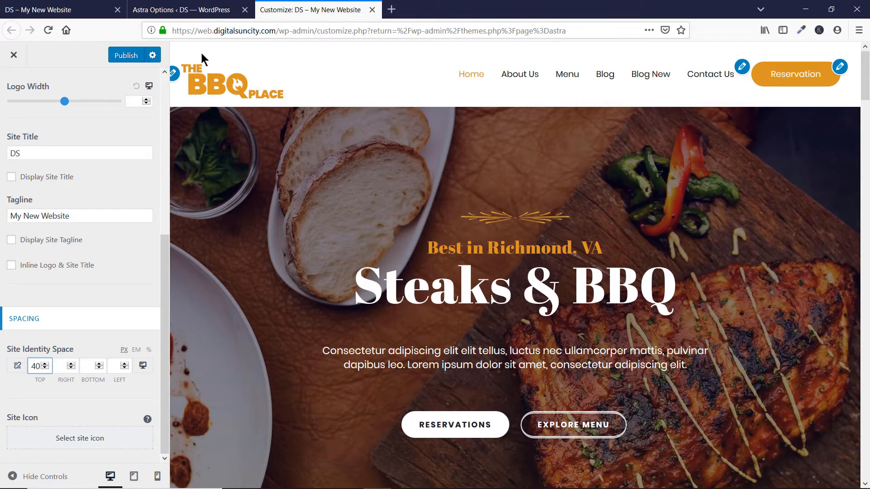
# Set the Site Identity Space to 100 px at the top and 40 px on the left.
pyautogui.moveTo(52, 371); pyautogui.dragTo(29, 369)
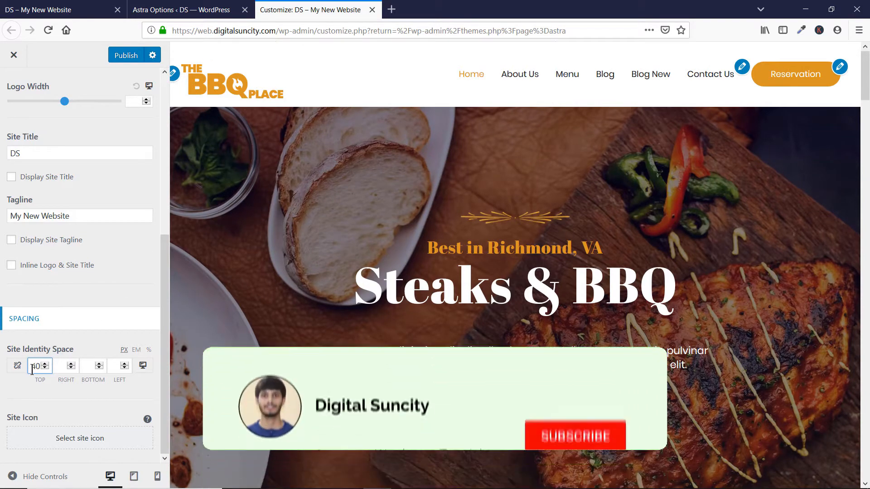
pyautogui.write('100')
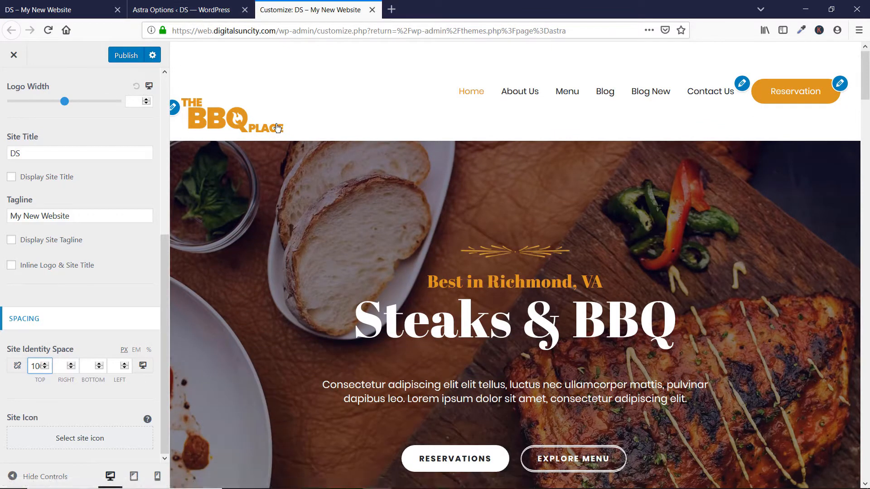
pyautogui.click(119, 365)
pyautogui.write('40')
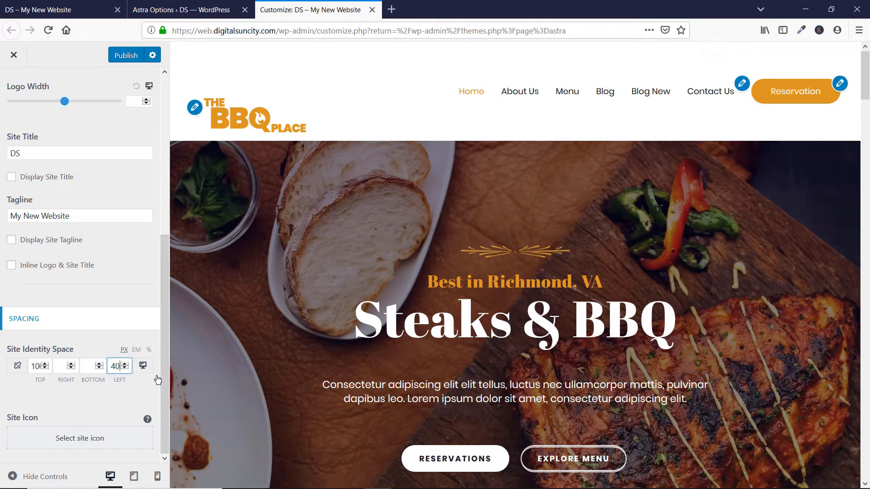
# Clear the top and left Site Identity Space values.
pyautogui.click(62, 365)
pyautogui.click(91, 353)
pyautogui.moveTo(33, 366); pyautogui.dragTo(128, 371)
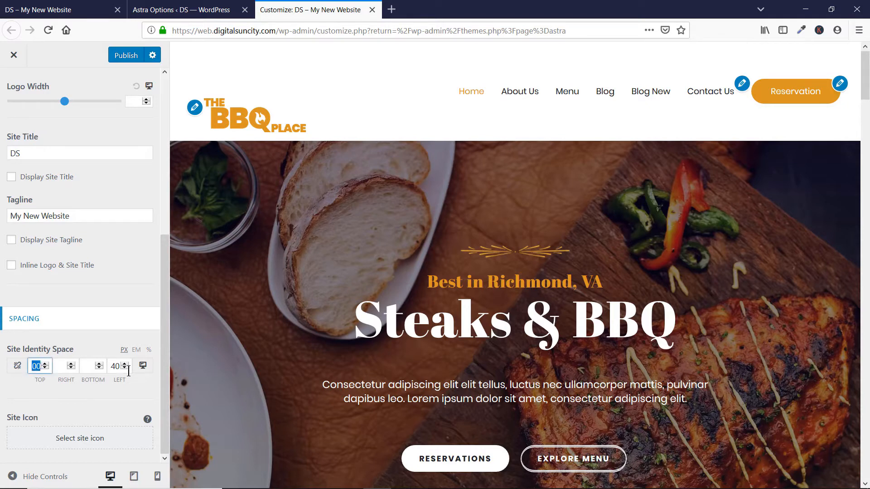
pyautogui.press('BackSpace')
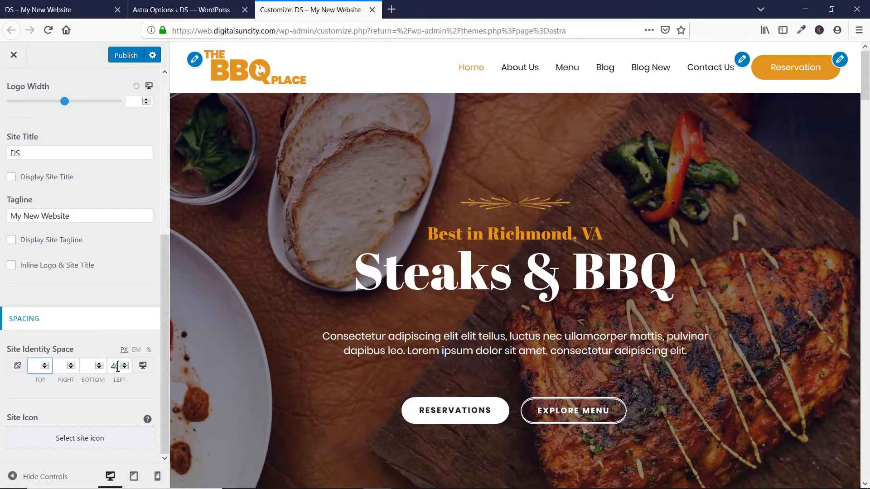
pyautogui.click(118, 367)
pyautogui.doubleClick(118, 367)
pyautogui.press('BackSpace')
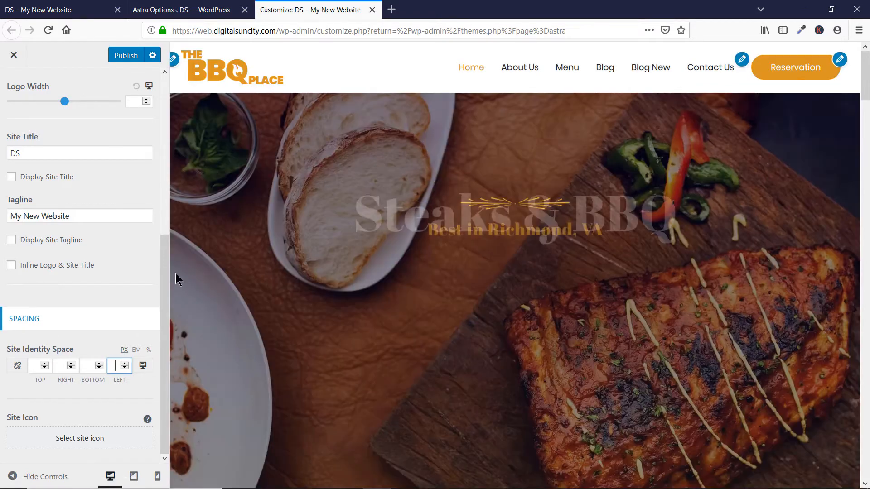
# In the Primary Header settings, set the Header Space to 50 px for both the top and the bottom.
pyautogui.scroll(5, 113, 312)
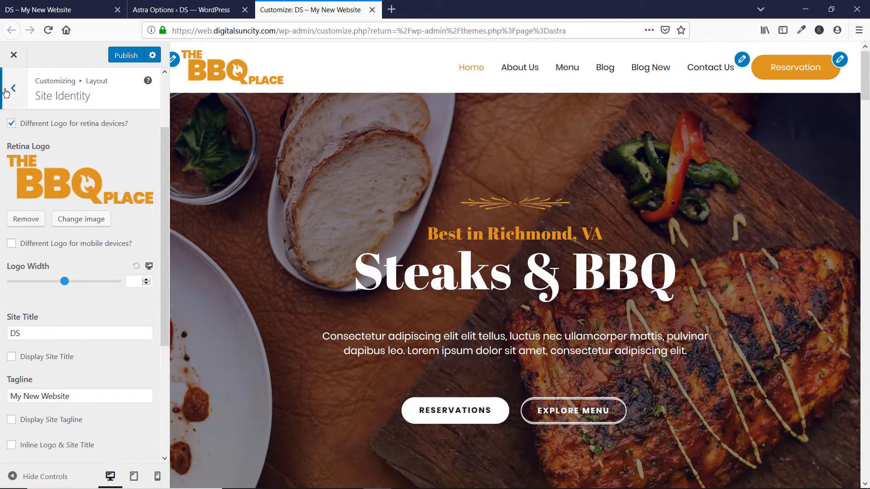
pyautogui.click(6, 92)
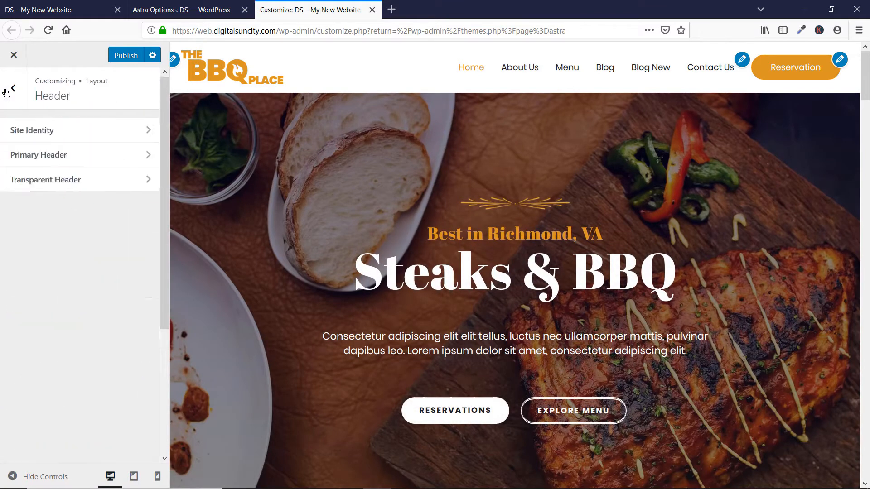
pyautogui.click(44, 157)
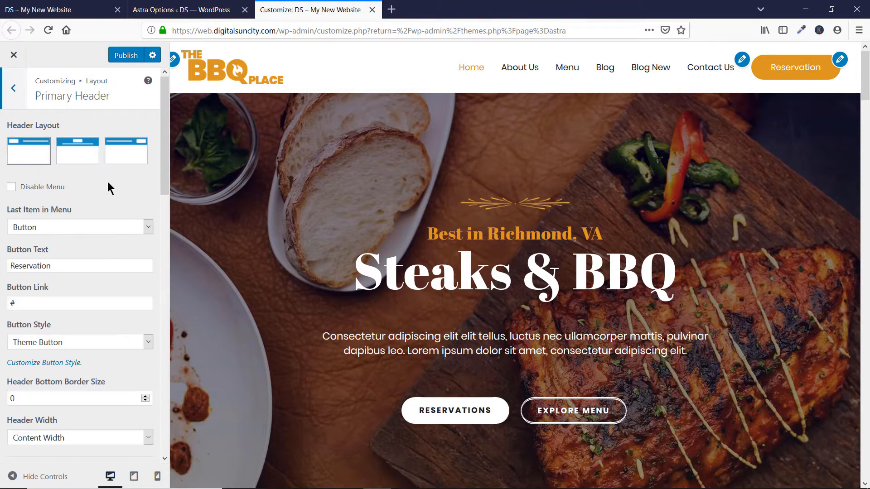
pyautogui.scroll(-13, 108, 181)
pyautogui.scroll(-4, 105, 186)
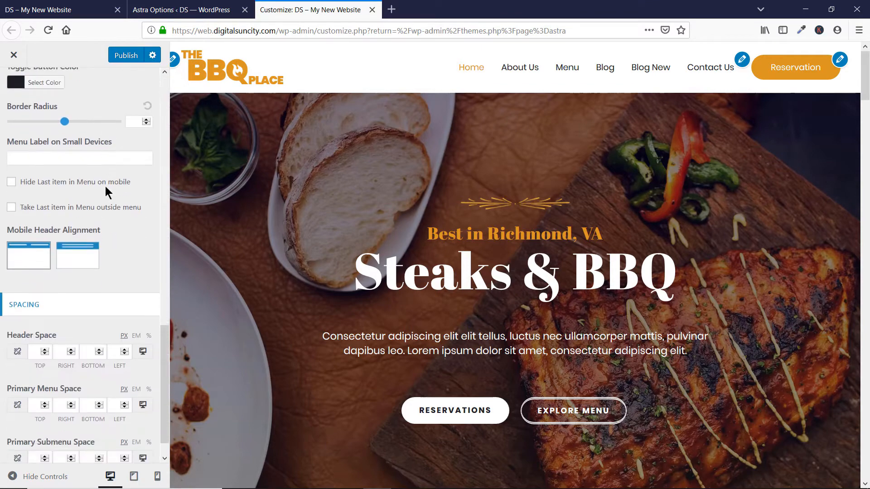
pyautogui.scroll(-1, 105, 186)
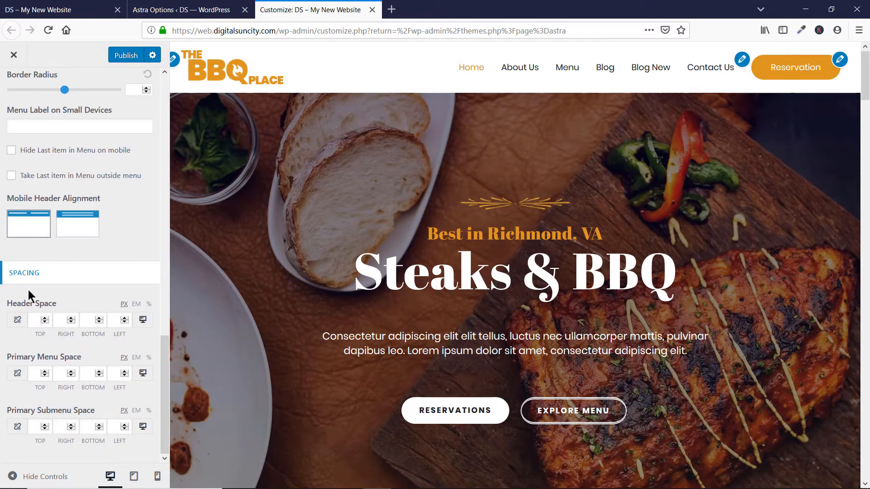
pyautogui.click(36, 320)
pyautogui.write('50')
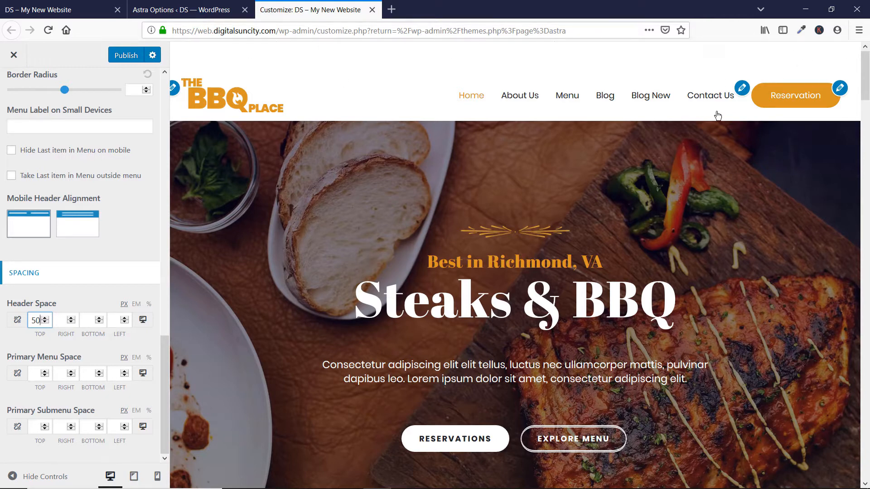
pyautogui.click(89, 320)
pyautogui.write('50')
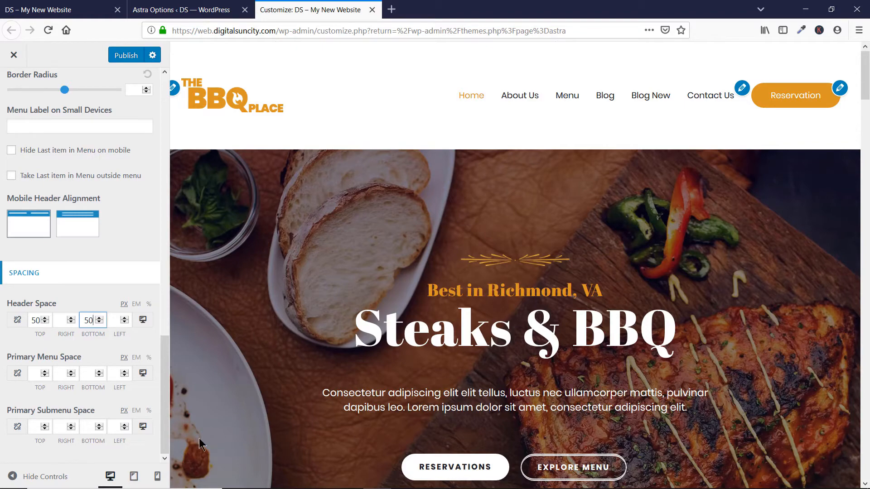
# Check the Header Space values for the tablet and mobile views, returning to the desktop view.
pyautogui.click(142, 322)
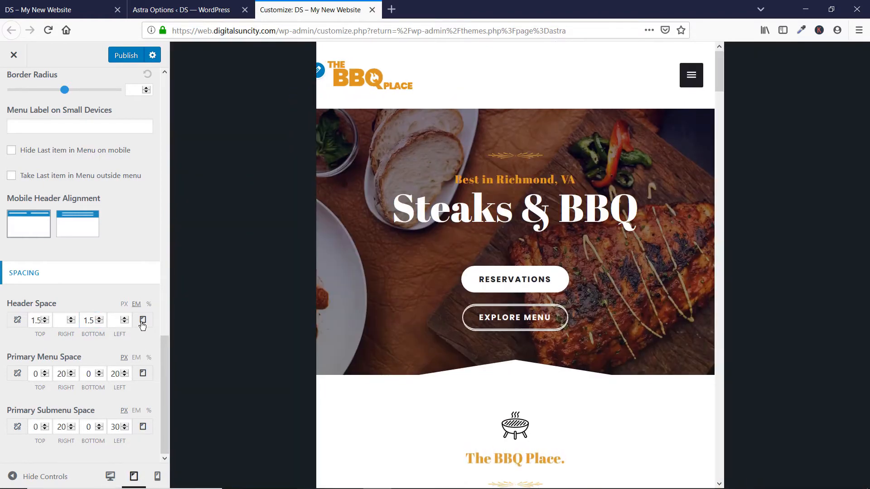
pyautogui.moveTo(31, 321); pyautogui.dragTo(80, 321)
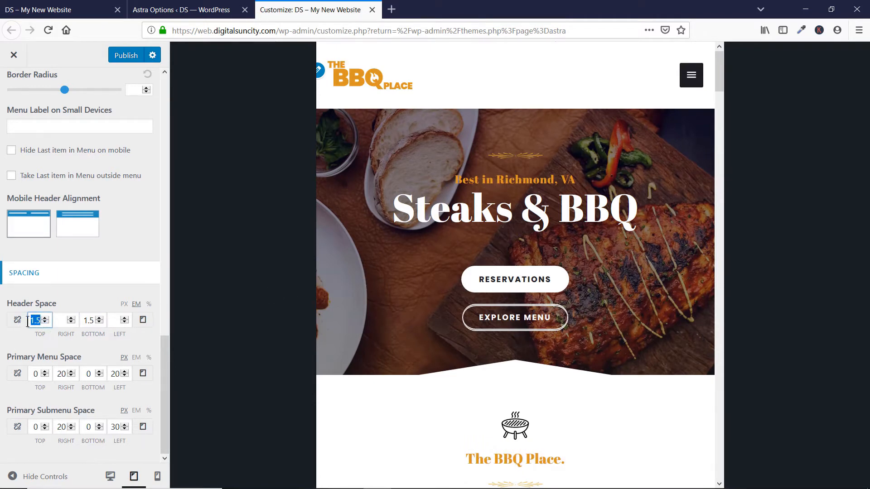
pyautogui.click(149, 320)
pyautogui.click(143, 323)
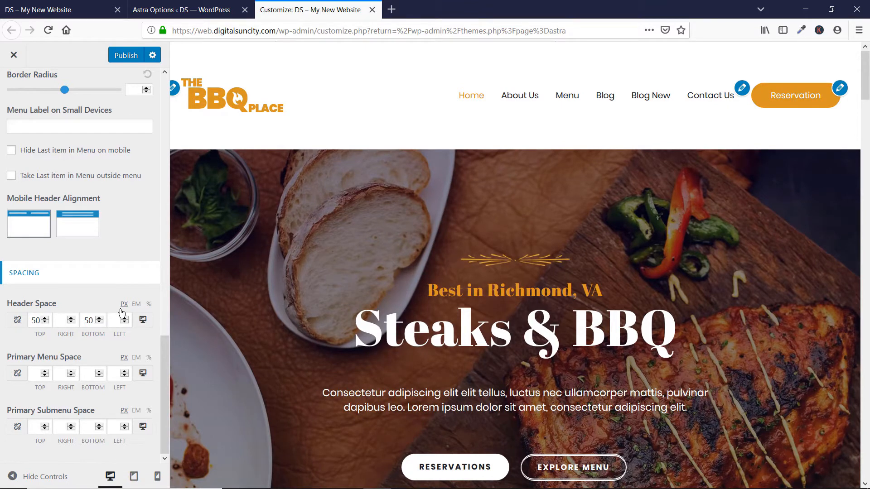
# Switch the desktop Header Space unit to percent and set both the top and the bottom to 5%.
pyautogui.click(149, 304)
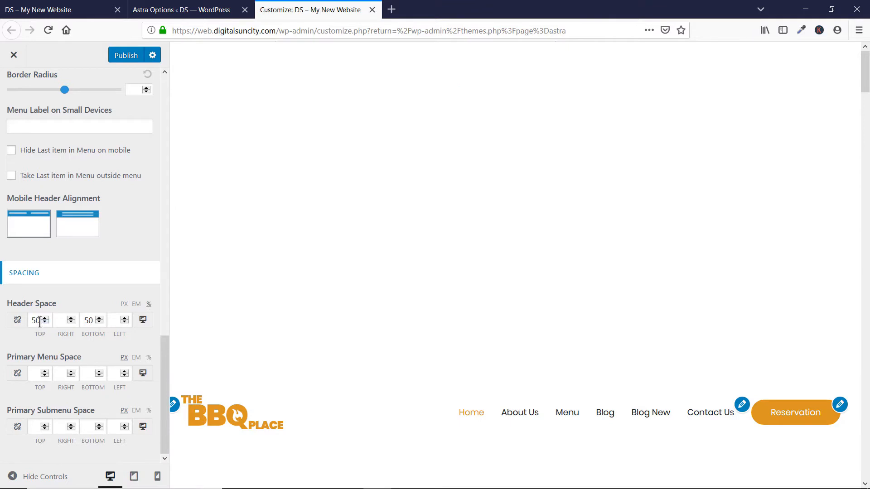
pyautogui.moveTo(31, 320); pyautogui.dragTo(44, 321)
pyautogui.write('5')
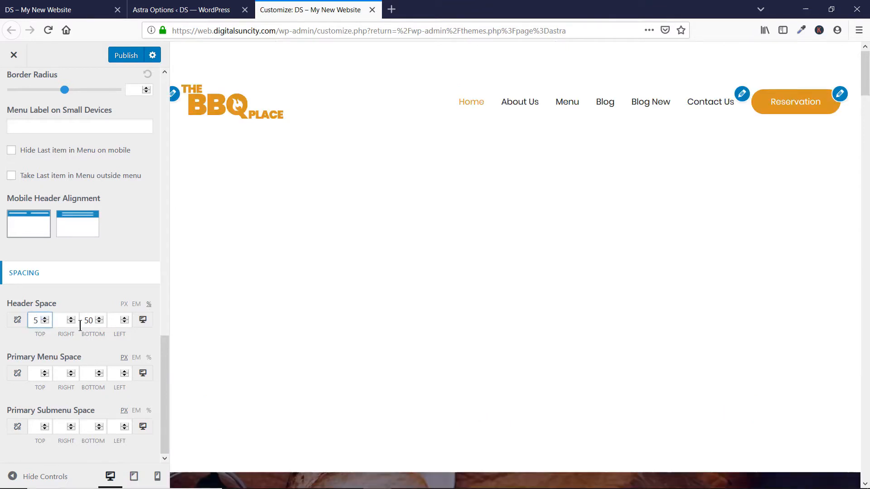
pyautogui.press('Tab')
pyautogui.press('Tab')
pyautogui.write('5')
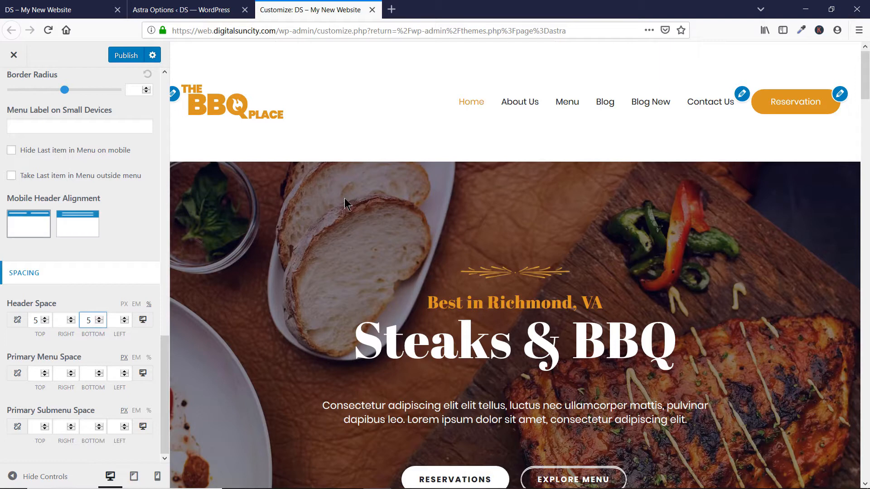
# For the mobile view, switch the Header Space unit to percent and set the top value to 10%.
pyautogui.click(142, 320)
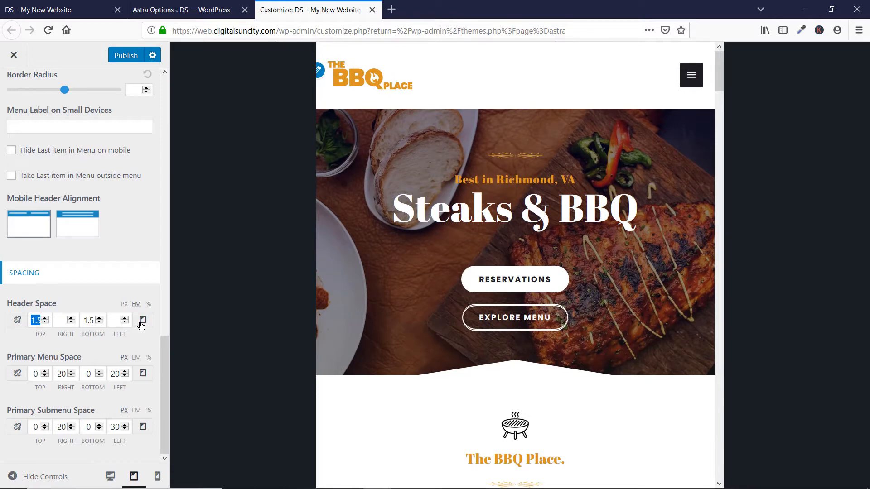
pyautogui.click(143, 320)
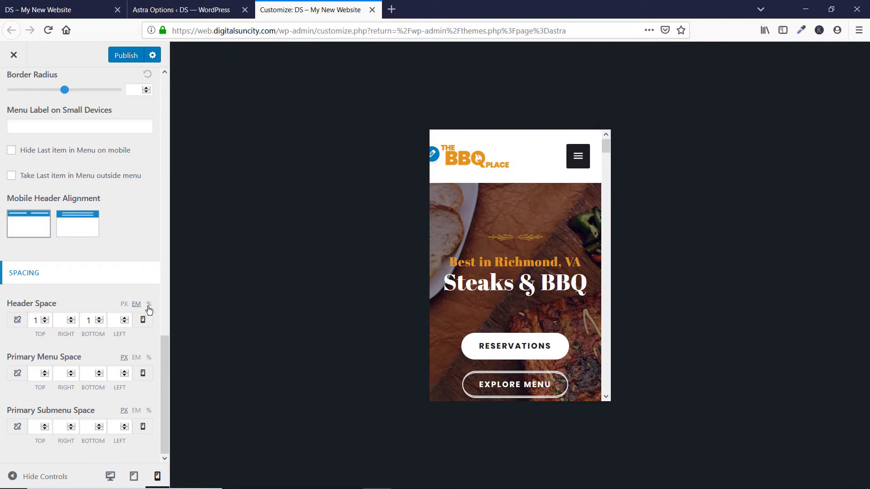
pyautogui.click(149, 310)
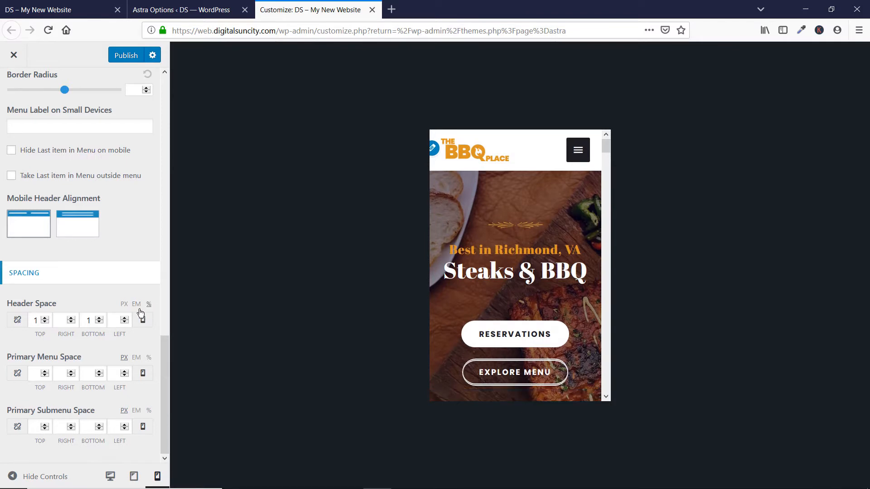
pyautogui.click(49, 321)
pyautogui.click(48, 317)
pyautogui.click(49, 317)
pyautogui.click(48, 317)
pyautogui.click(49, 318)
pyautogui.click(48, 317)
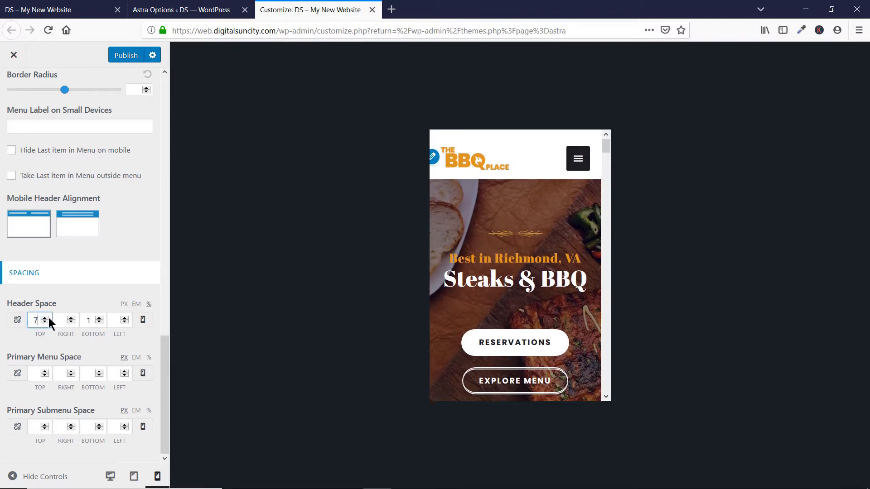
pyautogui.click(48, 317)
pyautogui.click(49, 318)
pyautogui.click(48, 317)
pyautogui.click(49, 317)
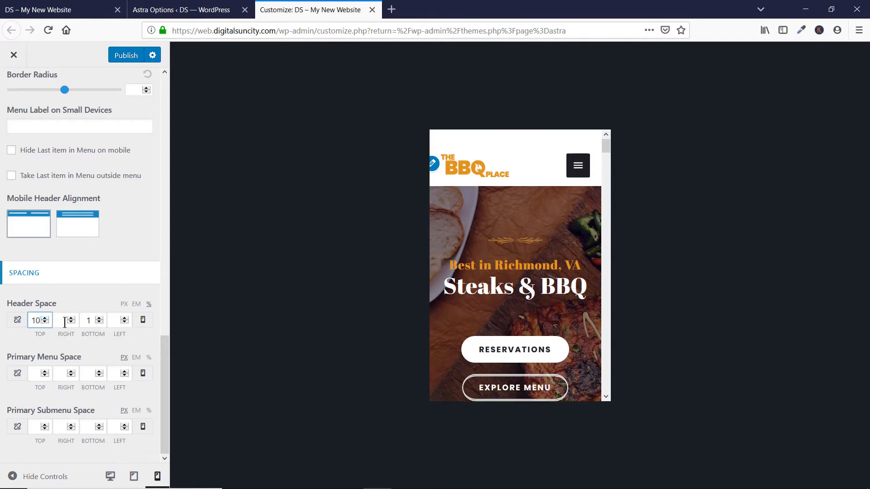
# Set the mobile Header Space bottom value to 8% and try the hamburger menu in the preview.
pyautogui.click(100, 317)
pyautogui.click(100, 317)
pyautogui.click(100, 317)
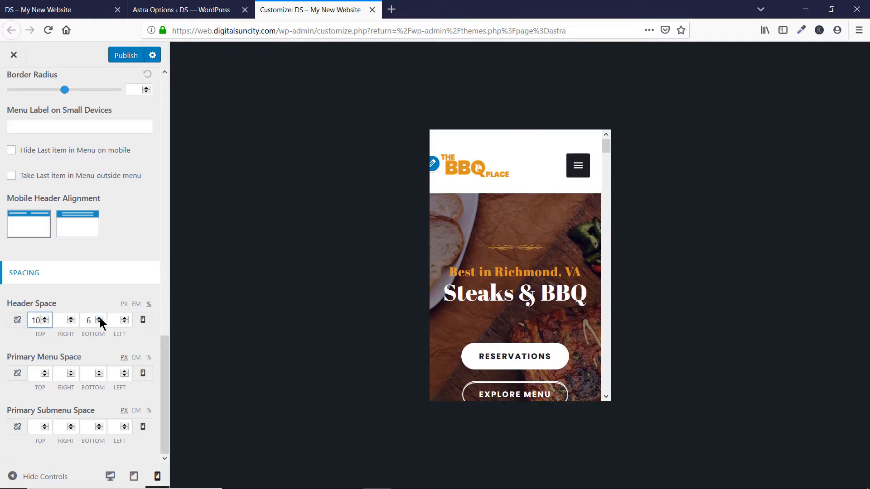
pyautogui.click(99, 318)
pyautogui.click(100, 318)
pyautogui.click(99, 317)
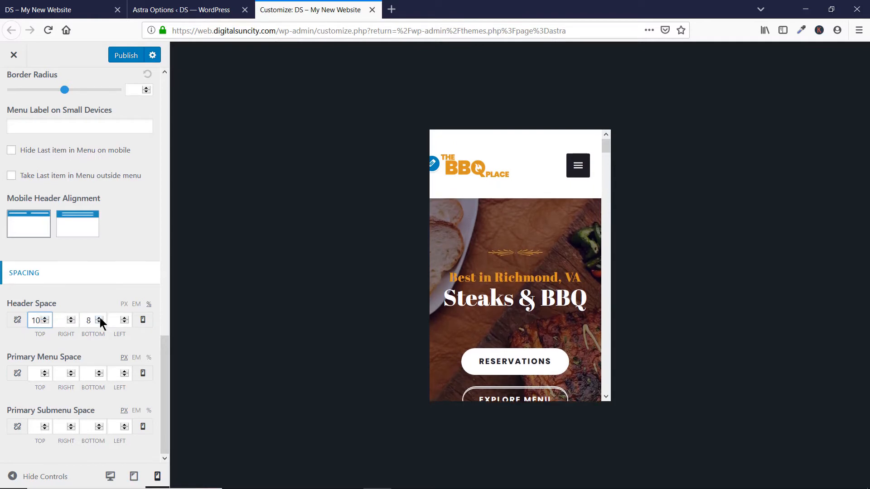
pyautogui.click(578, 167)
pyautogui.click(578, 167)
# Return to the desktop view and set the top Primary Menu Space to 50 px.
pyautogui.click(142, 320)
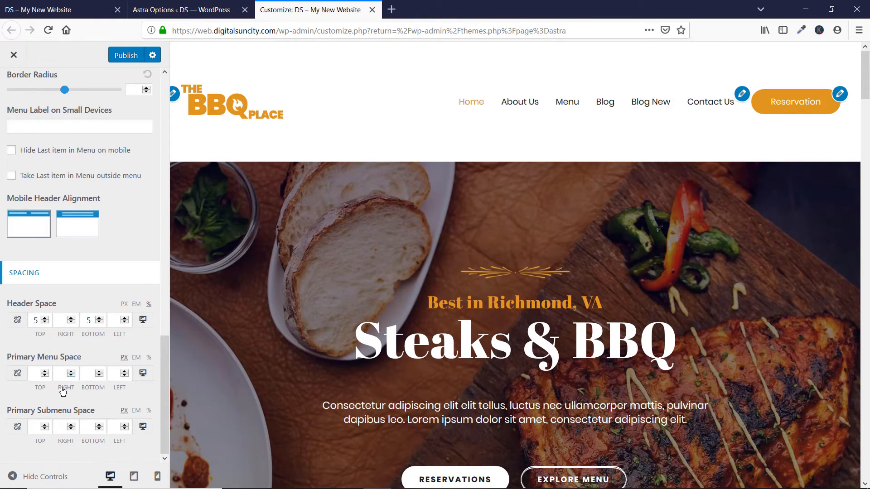
pyautogui.click(31, 375)
pyautogui.write('0')
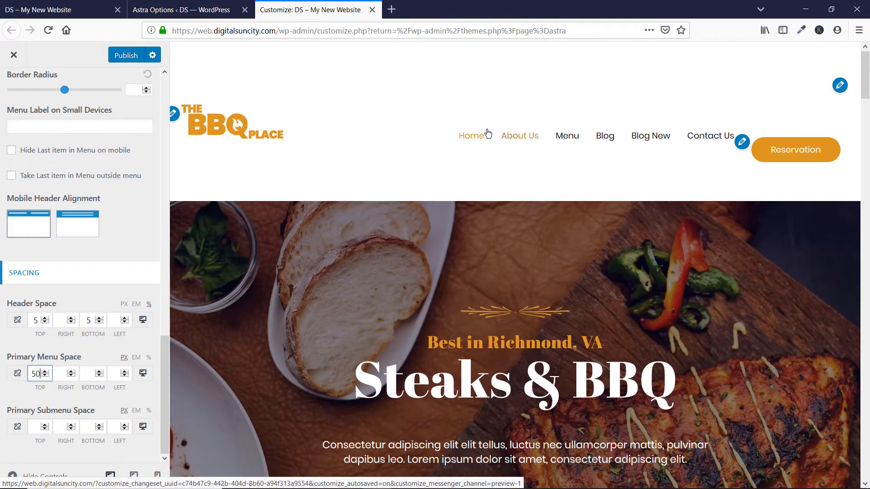
pyautogui.click(33, 432)
pyautogui.scroll(15, 27, 408)
pyautogui.scroll(-8, 28, 387)
pyautogui.scroll(-8, 27, 388)
# Clear the top Primary Menu Space and switch the Primary Menu Space and Primary Submenu Space units to percent.
pyautogui.click(32, 373)
pyautogui.press('BackSpace')
pyautogui.press('BackSpace')
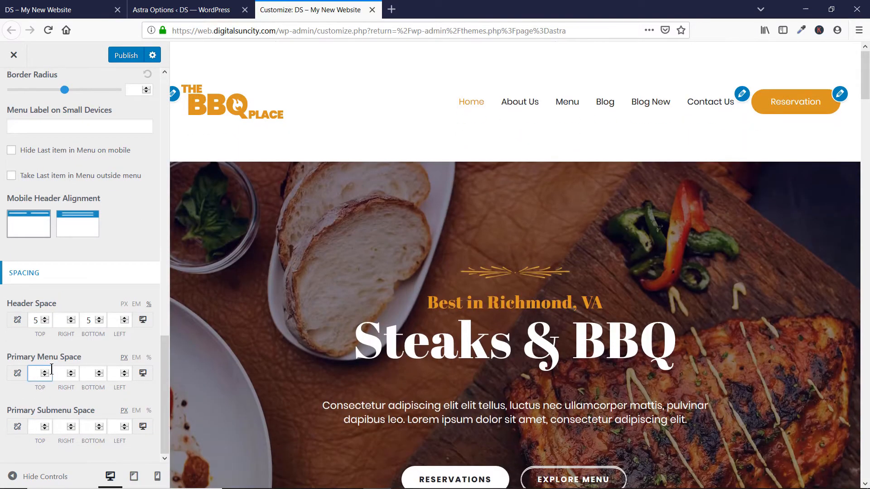
pyautogui.click(149, 357)
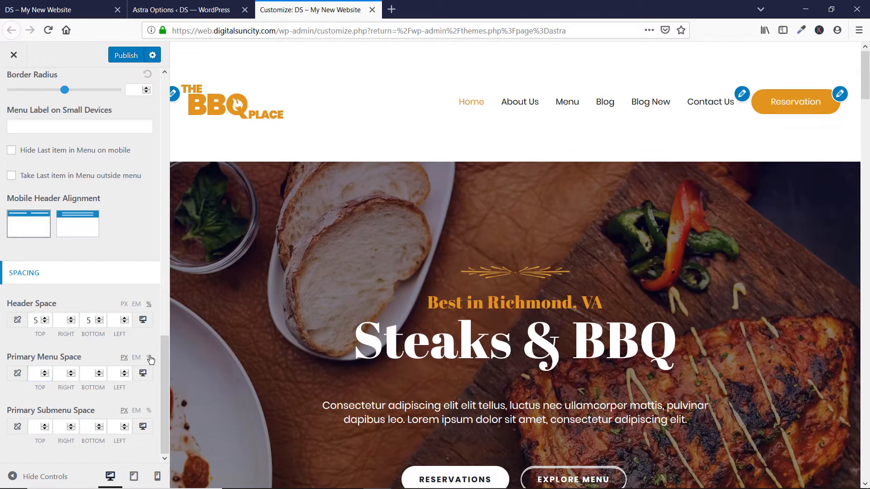
pyautogui.click(150, 411)
# Clear the bottom and top Header Space values for the desktop view.
pyautogui.doubleClick(90, 320)
pyautogui.press('BackSpace')
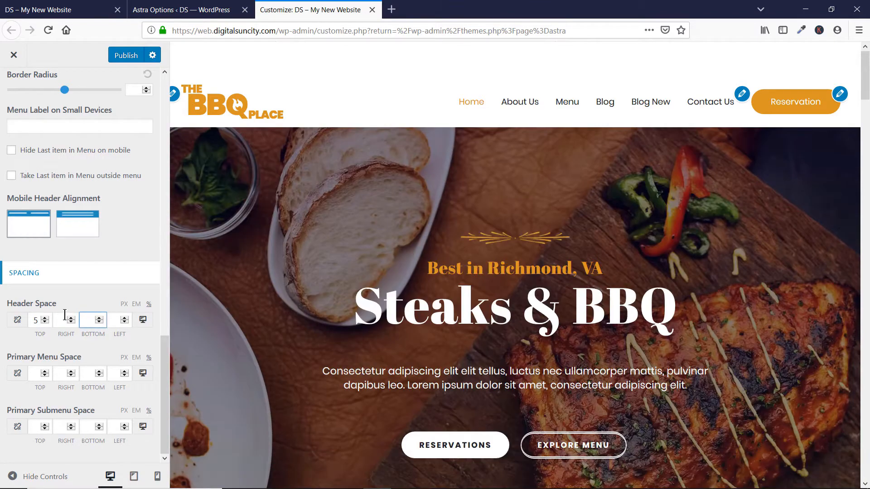
pyautogui.doubleClick(36, 320)
pyautogui.press('BackSpace')
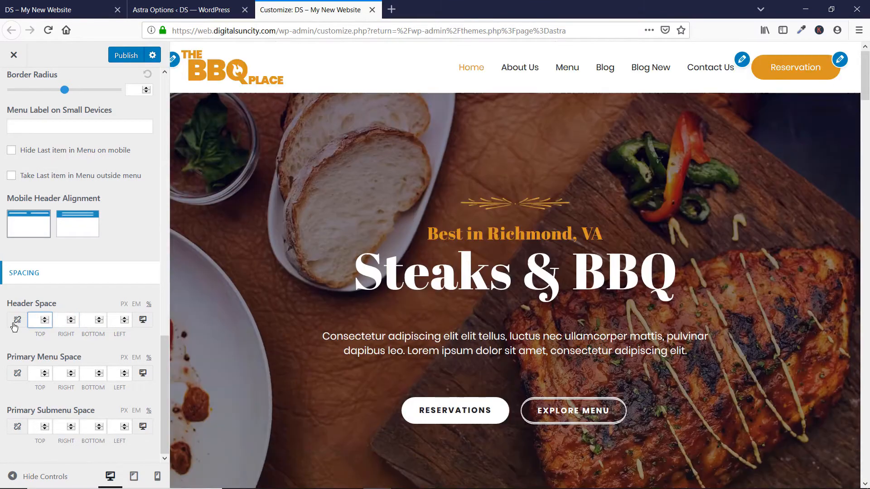
# Clear the top and bottom Header Space values for the mobile view and return to the desktop view.
pyautogui.click(142, 320)
pyautogui.click(143, 320)
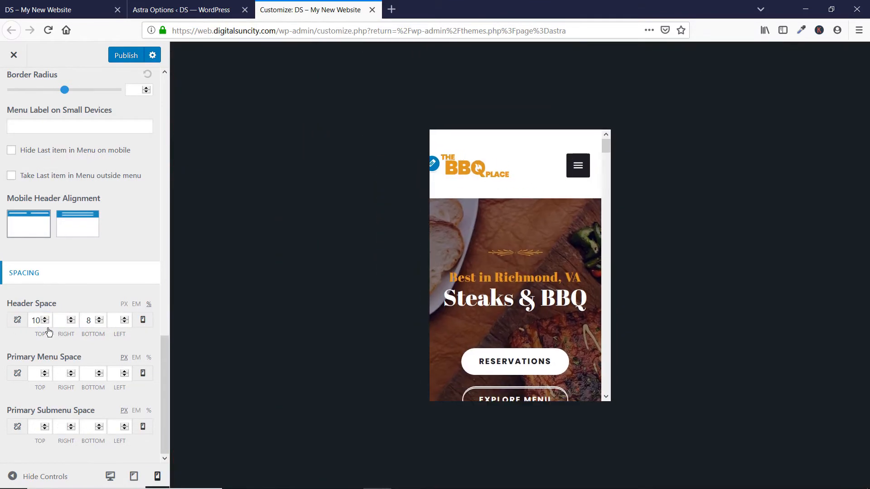
pyautogui.moveTo(31, 320); pyautogui.dragTo(68, 322)
pyautogui.press('BackSpace')
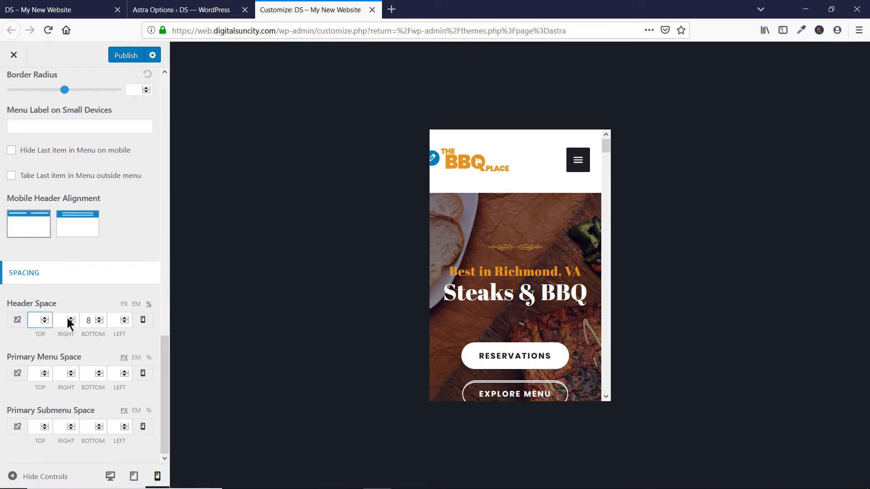
pyautogui.doubleClick(87, 320)
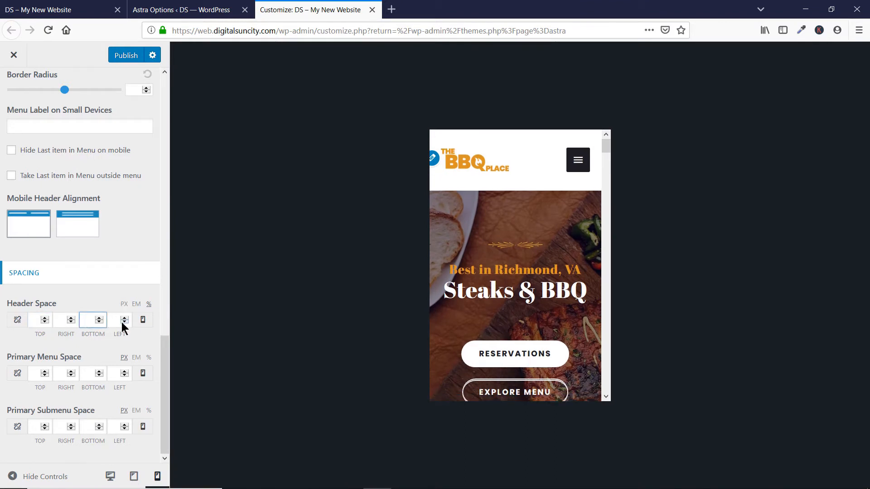
pyautogui.click(151, 307)
pyautogui.click(142, 321)
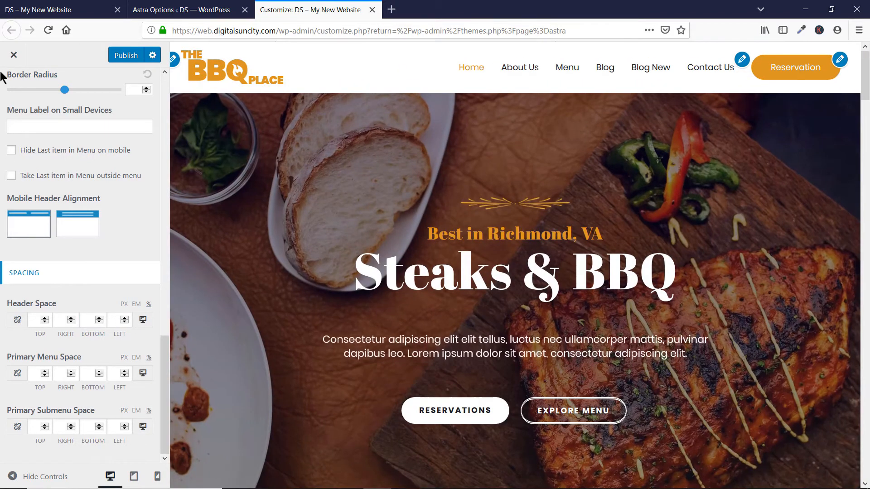
# Check the Transparent Header settings for spacing options, returning to the Layout sections.
pyautogui.scroll(10, 16, 104)
pyautogui.click(16, 104)
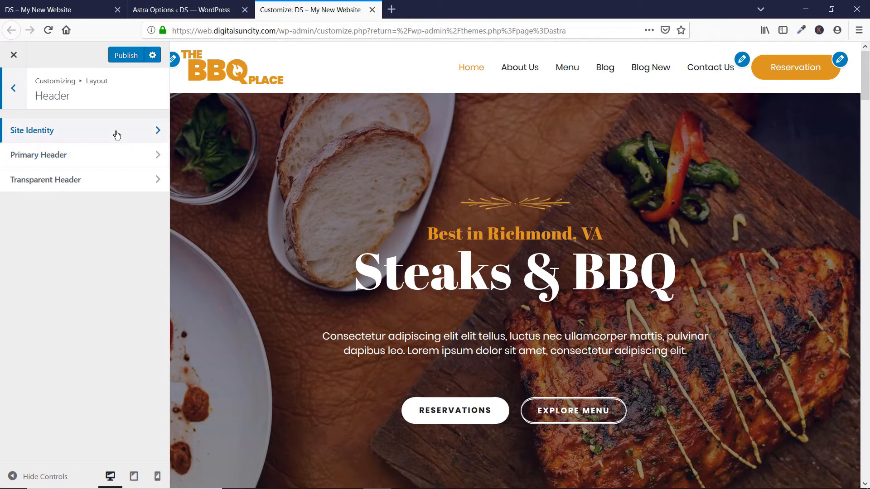
pyautogui.click(111, 184)
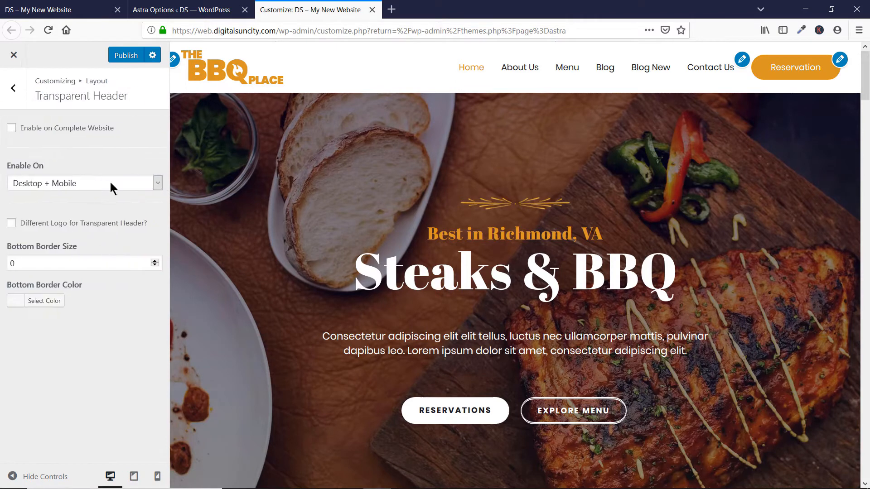
pyautogui.click(13, 88)
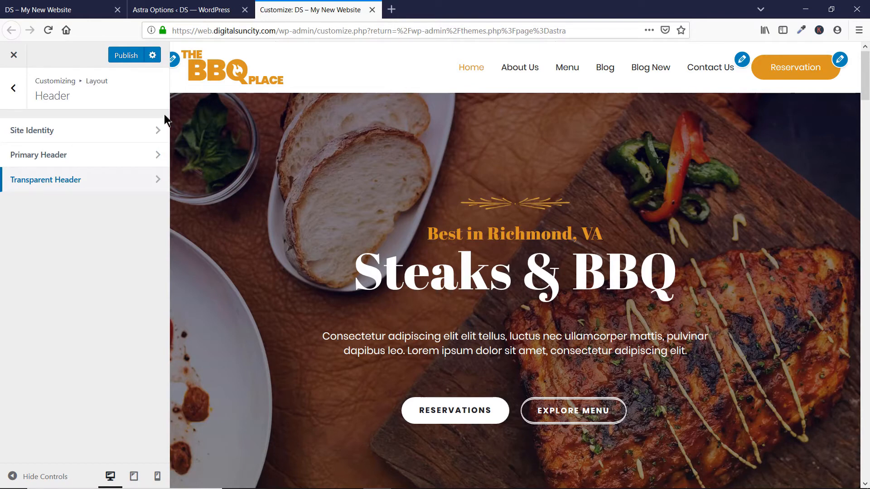
pyautogui.click(25, 105)
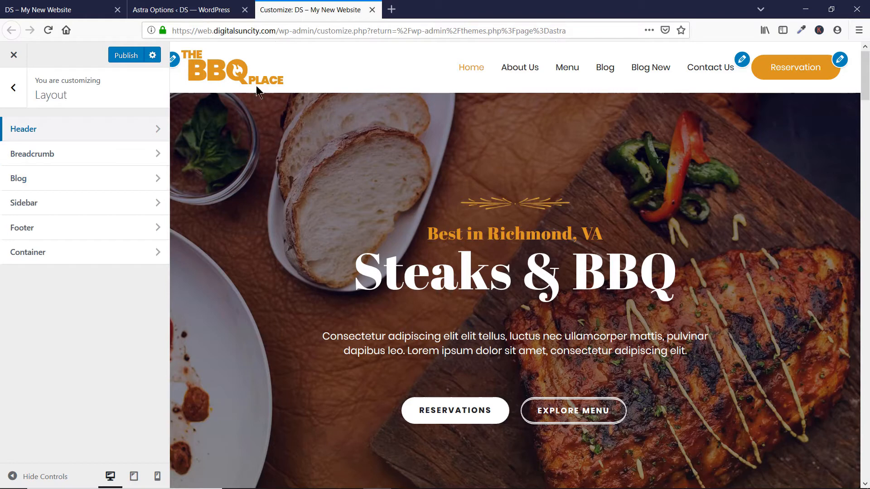
# Open the spacing options of the Blog / Archive layout and show the Blog New page in the preview.
pyautogui.click(144, 182)
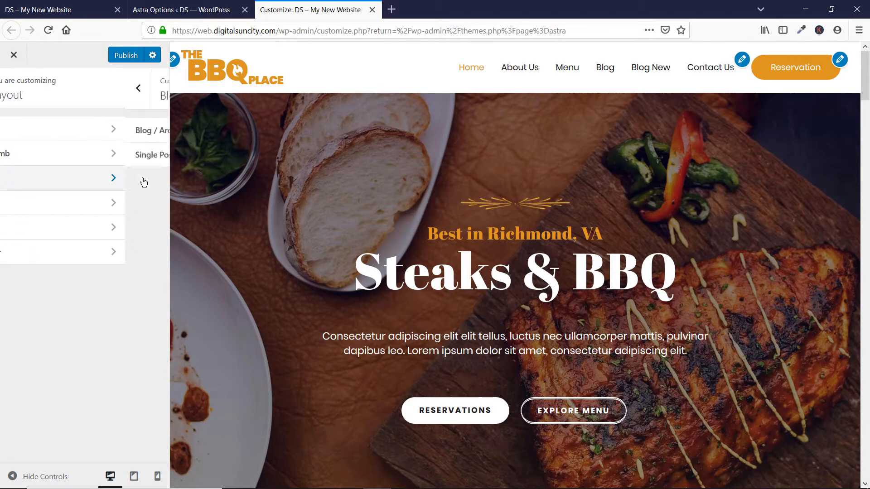
pyautogui.click(144, 137)
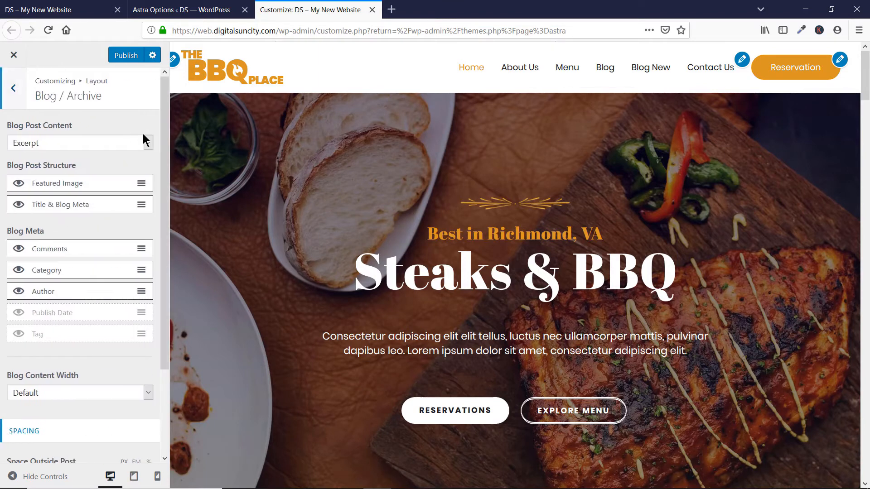
pyautogui.scroll(-3, 103, 179)
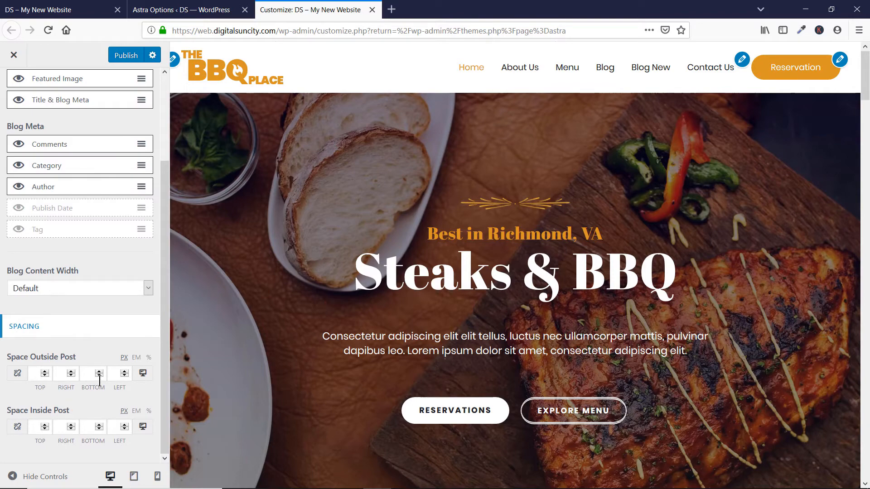
pyautogui.click(651, 77)
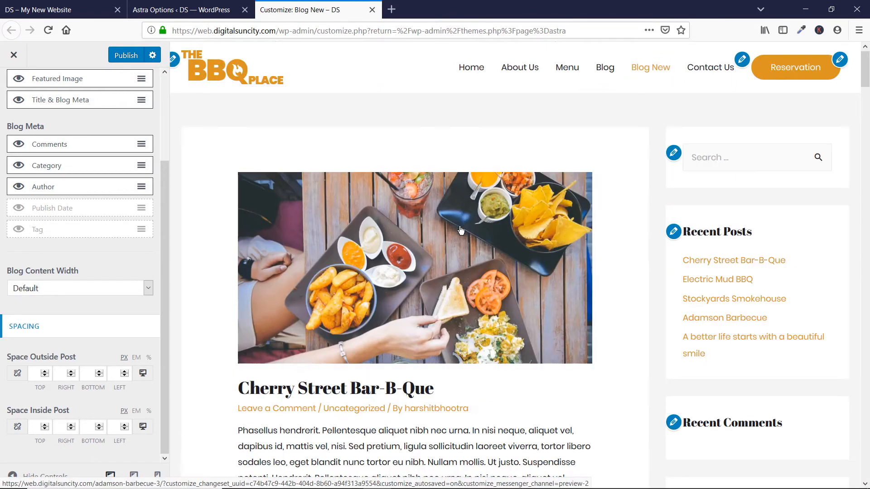
# Switch the Space Outside Post unit to percent and set both the top and the bottom to 10%.
pyautogui.click(39, 375)
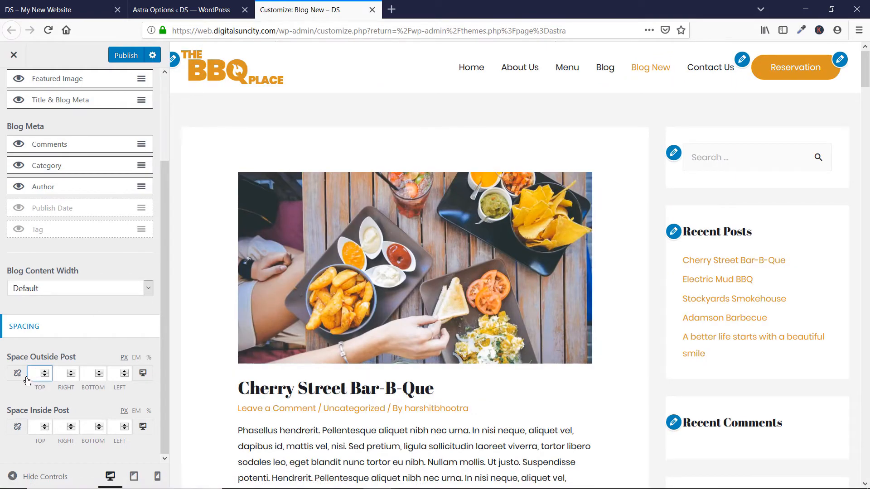
pyautogui.click(149, 357)
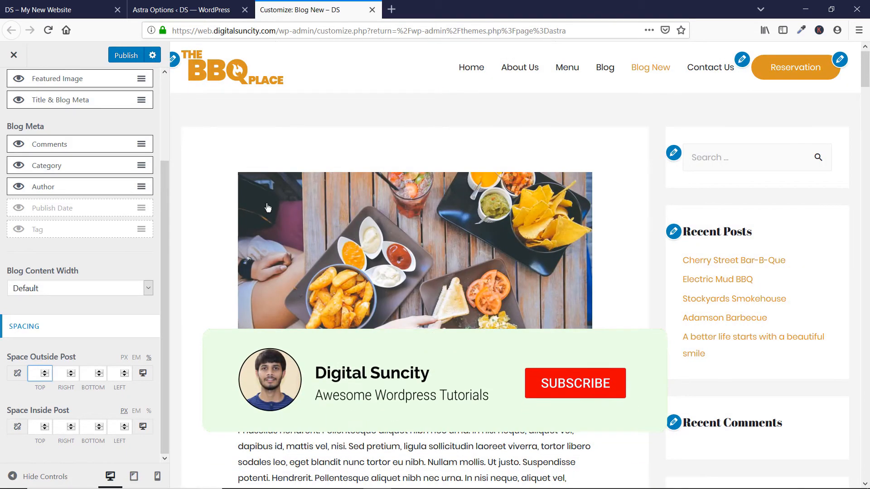
pyautogui.write('10')
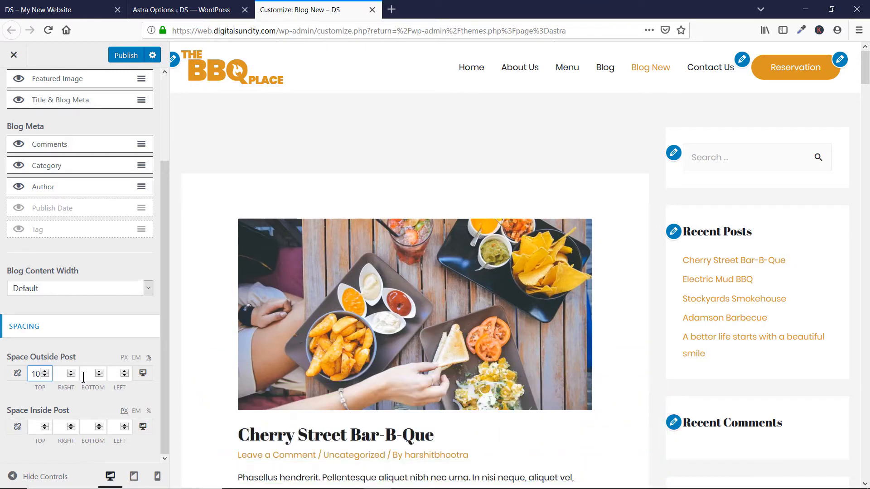
pyautogui.press('Tab')
pyautogui.press('Tab')
pyautogui.write('10')
pyautogui.scroll(-15, 323, 140)
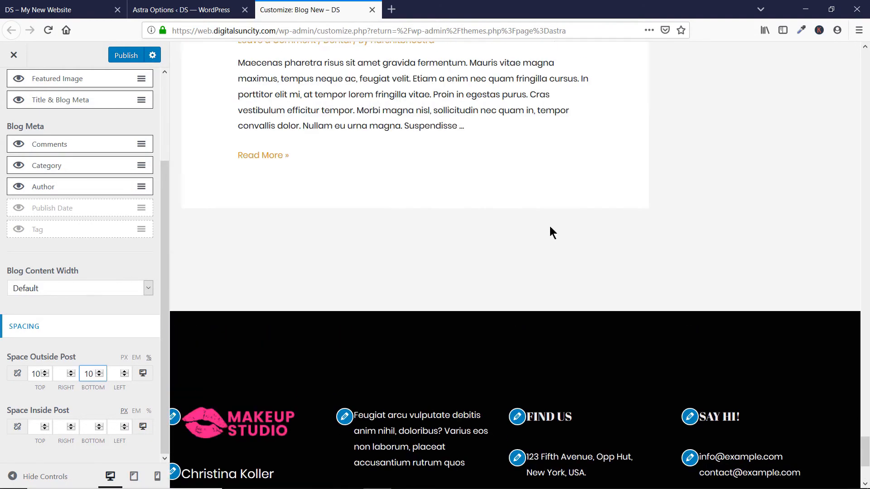
# Try a bottom Space Outside Post value of 13% and return it to 10%.
pyautogui.click(99, 371)
pyautogui.click(99, 370)
pyautogui.click(99, 370)
pyautogui.click(99, 374)
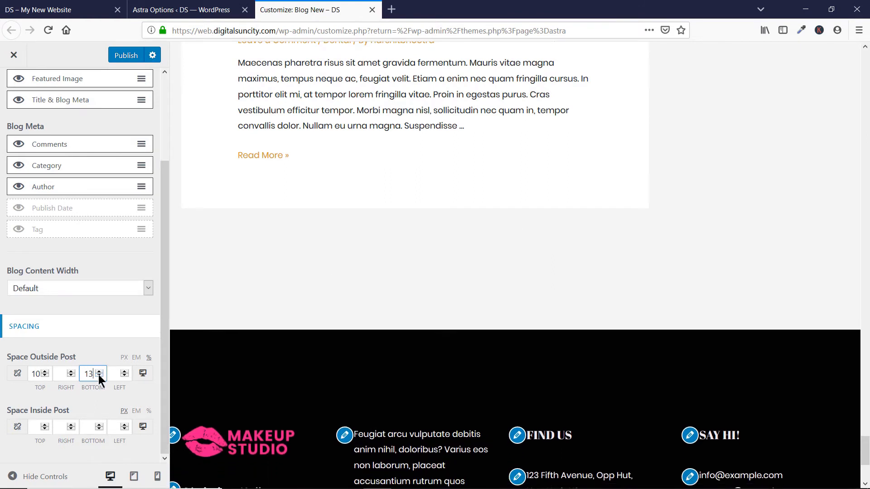
pyautogui.click(98, 374)
pyautogui.click(98, 374)
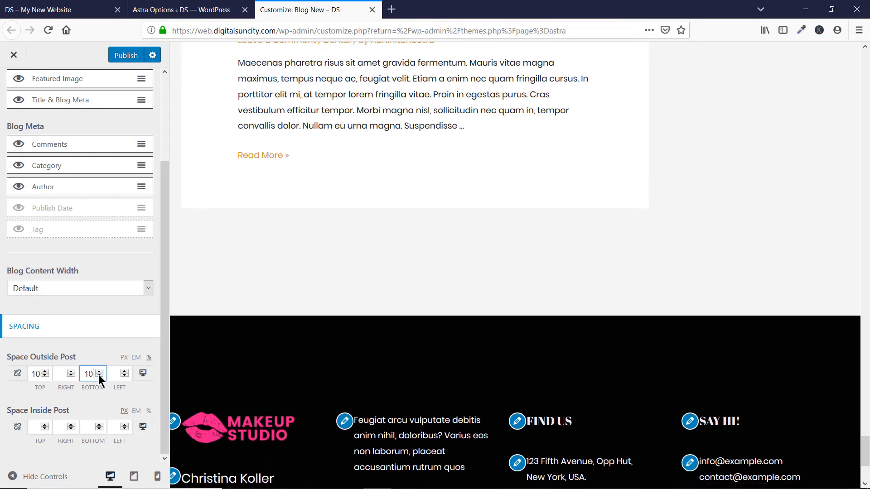
# Set the right and left Space Outside Post values to 5% and zoom the browser page out to 90%.
pyautogui.click(59, 376)
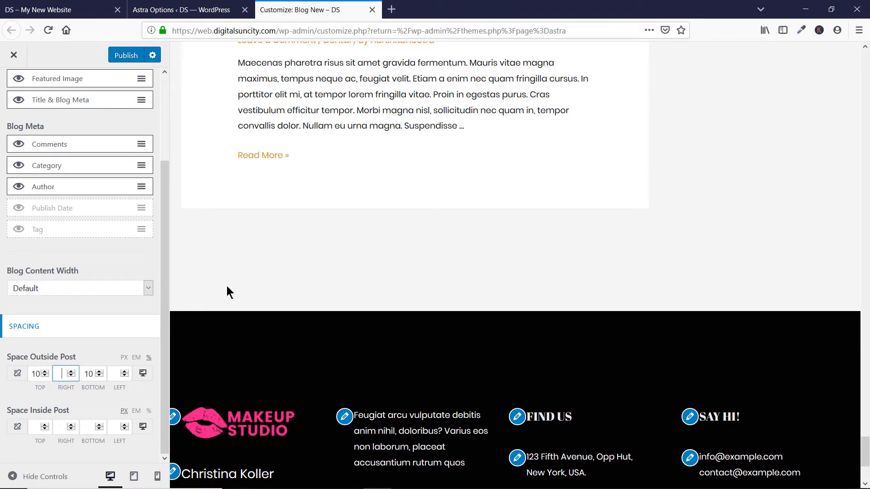
pyautogui.scroll(20, 261, 275)
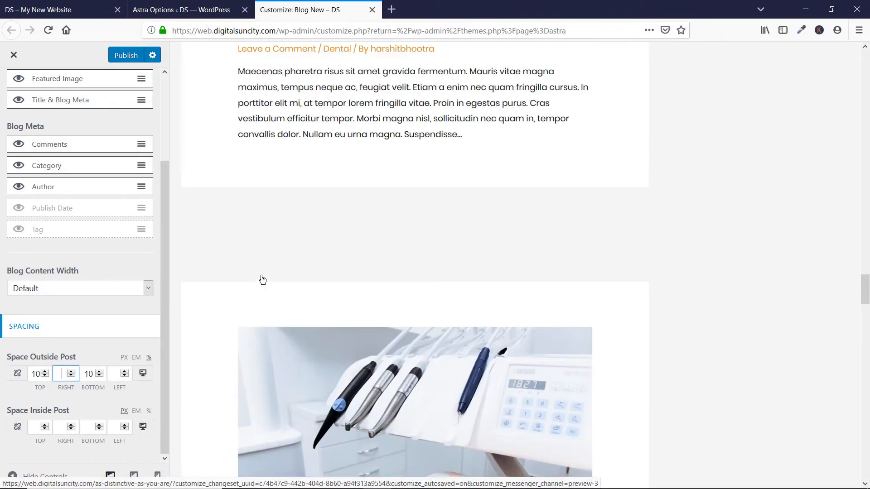
pyautogui.scroll(10, 262, 279)
pyautogui.moveTo(864, 209); pyautogui.dragTo(864, 63)
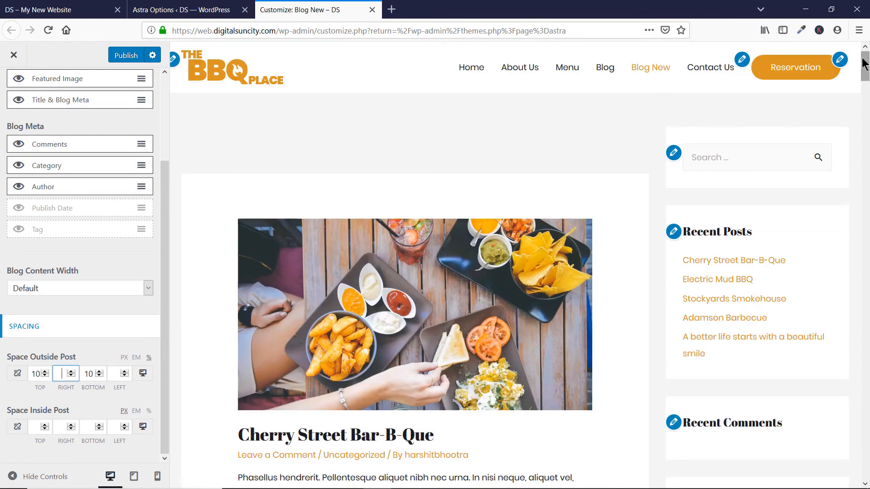
pyautogui.click(114, 373)
pyautogui.write('5')
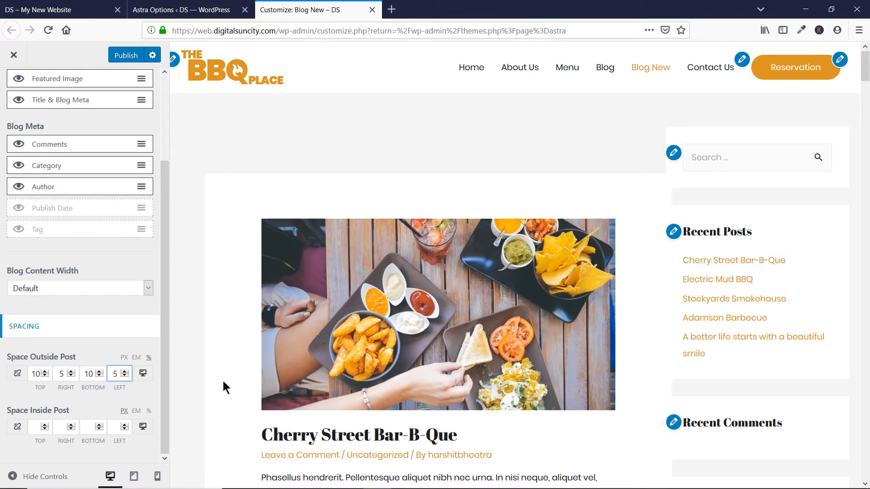
pyautogui.hotkey('ctrl', '-')
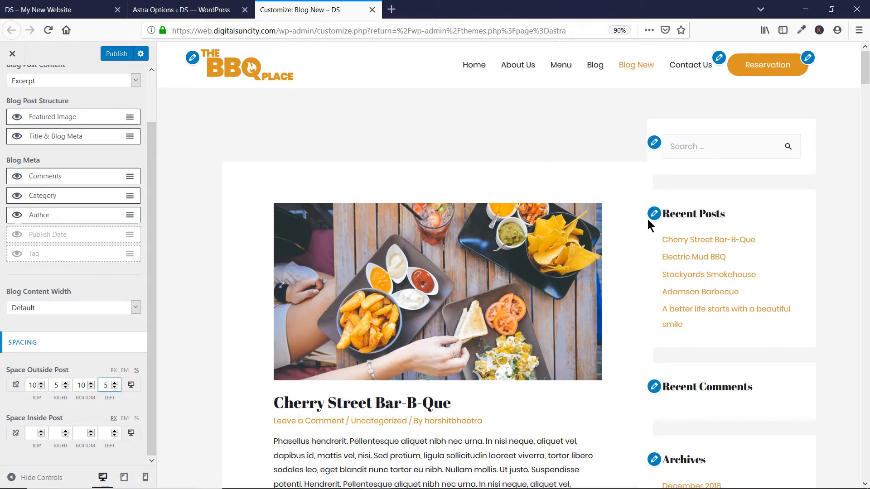
# Reduce the right and left Space Outside Post values to 0%.
pyautogui.click(113, 388)
pyautogui.click(113, 388)
pyautogui.click(114, 388)
pyautogui.click(114, 388)
pyautogui.click(113, 388)
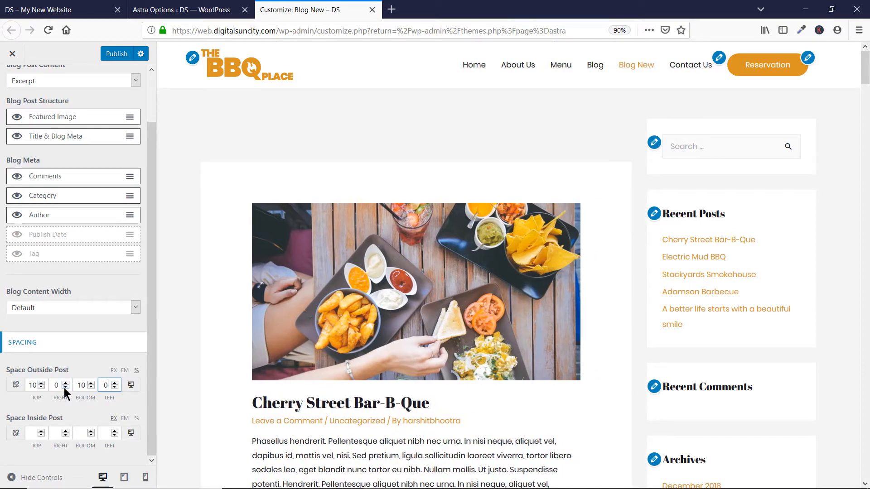
# Set Space Inside Post to 0 px for the top, right, bottom and left, after trying 5 px at the top.
pyautogui.click(36, 433)
pyautogui.write('5')
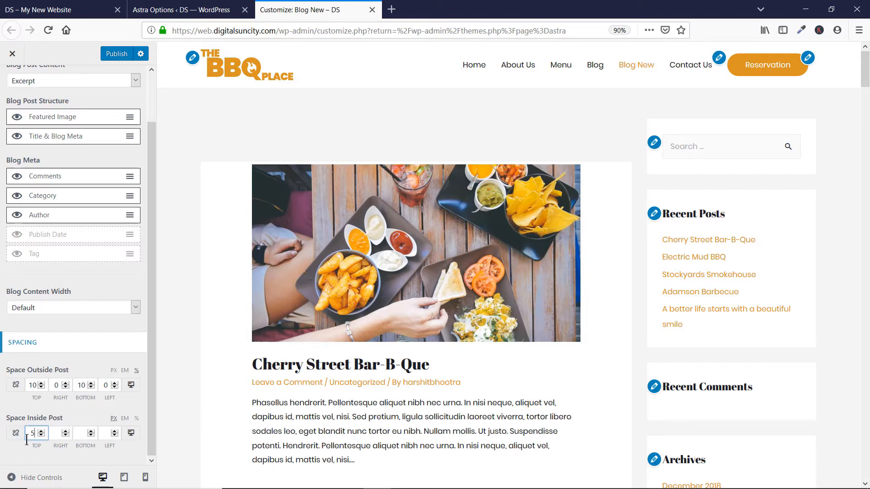
pyautogui.moveTo(34, 434); pyautogui.dragTo(10, 428)
pyautogui.write('0')
pyautogui.click(58, 433)
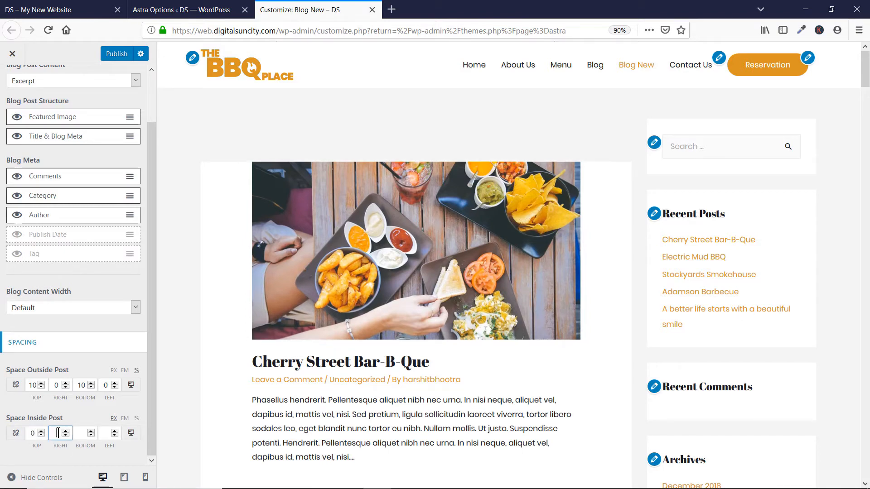
pyautogui.click(83, 433)
pyautogui.write('0')
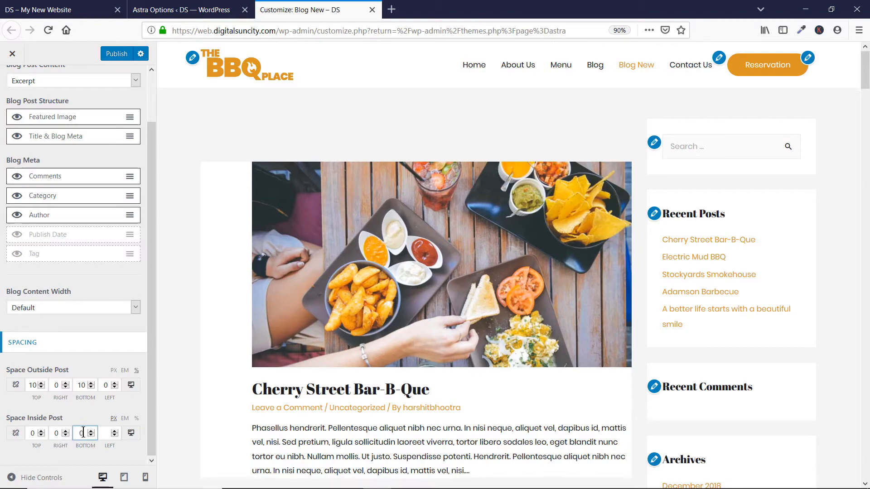
pyautogui.click(99, 432)
pyautogui.write('0')
# Examine the image and text padding of the blog posts in the page preview.
pyautogui.scroll(-5, 364, 400)
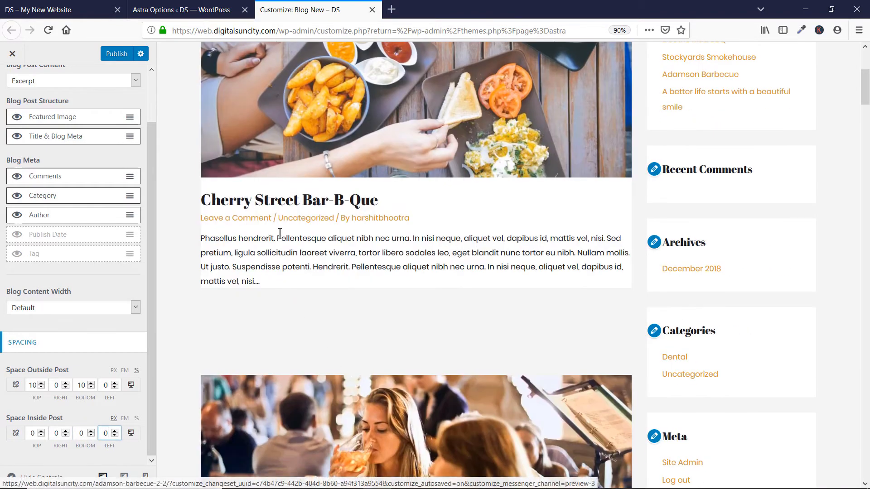
pyautogui.scroll(5, 262, 217)
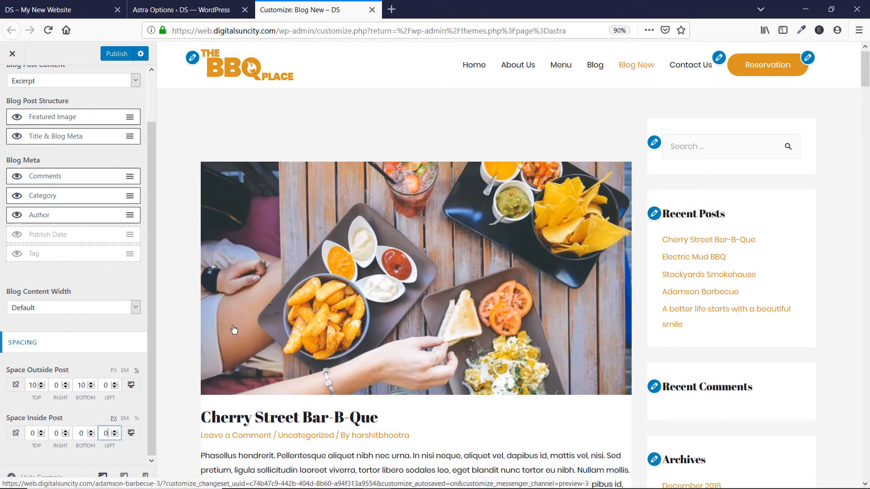
pyautogui.scroll(-5, 199, 336)
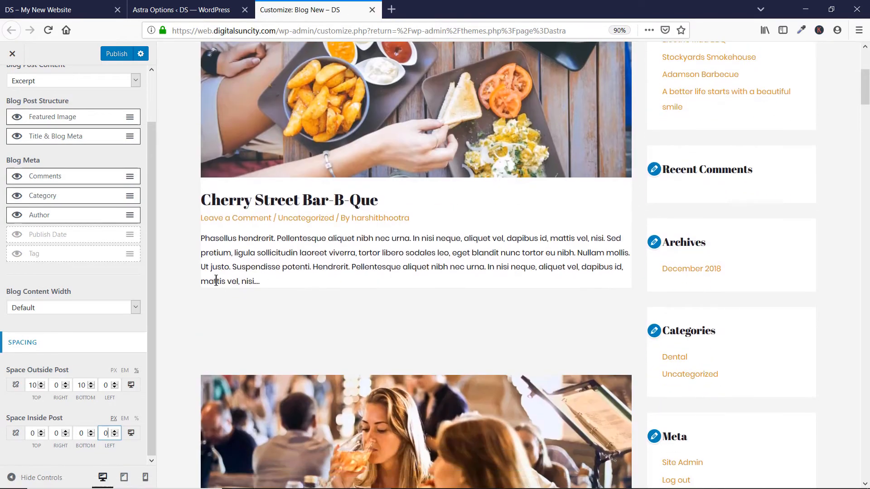
pyautogui.scroll(4, 608, 250)
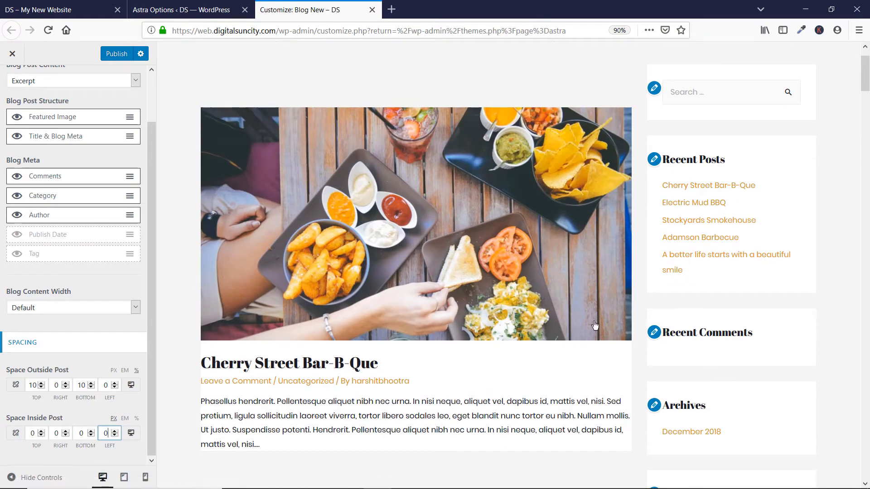
pyautogui.scroll(-5, 594, 326)
pyautogui.scroll(-9, 592, 310)
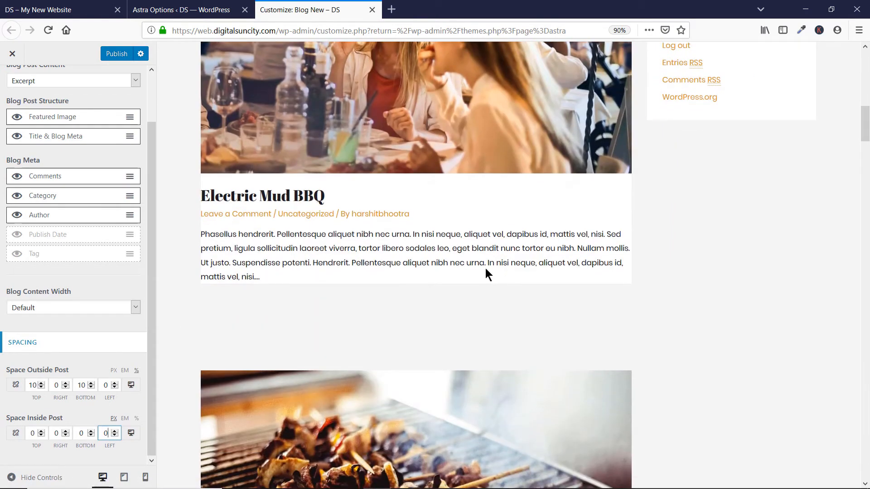
pyautogui.scroll(4, 487, 272)
pyautogui.scroll(10, 487, 272)
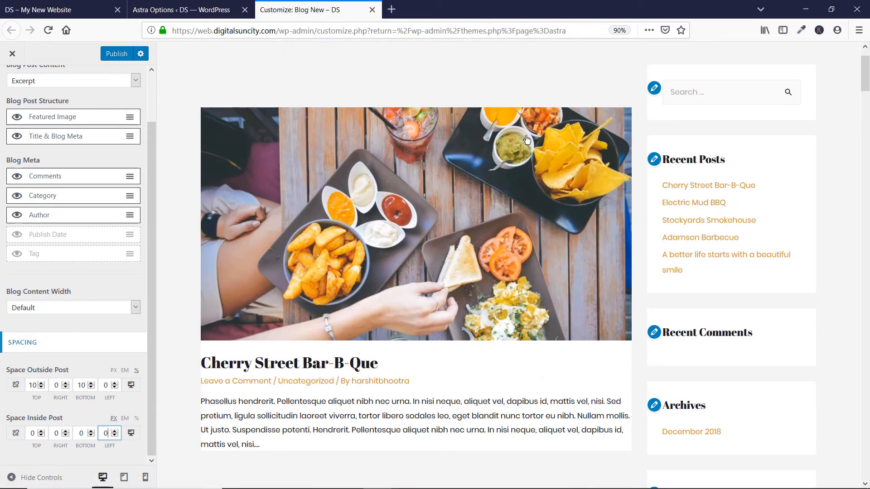
pyautogui.scroll(2, 253, 178)
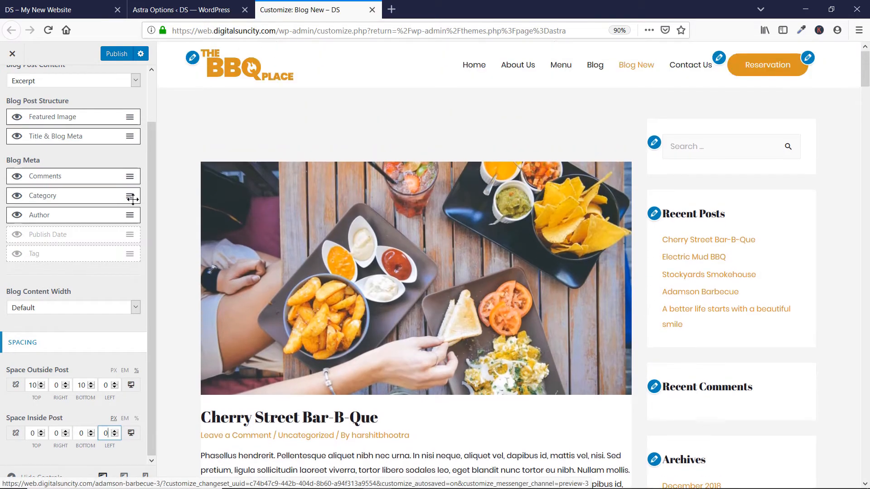
# Leave the blog layout settings and open the Sidebar layout's spacing options.
pyautogui.scroll(2, 28, 134)
pyautogui.click(11, 83)
pyautogui.click(12, 83)
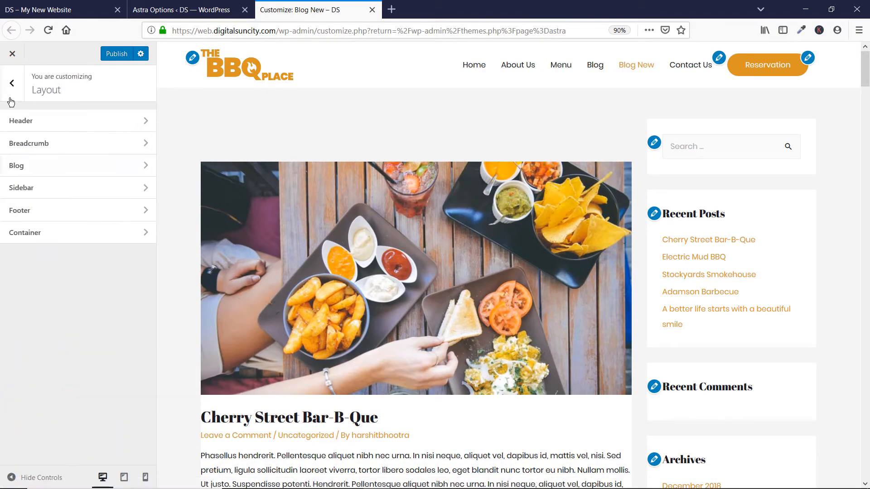
pyautogui.click(114, 195)
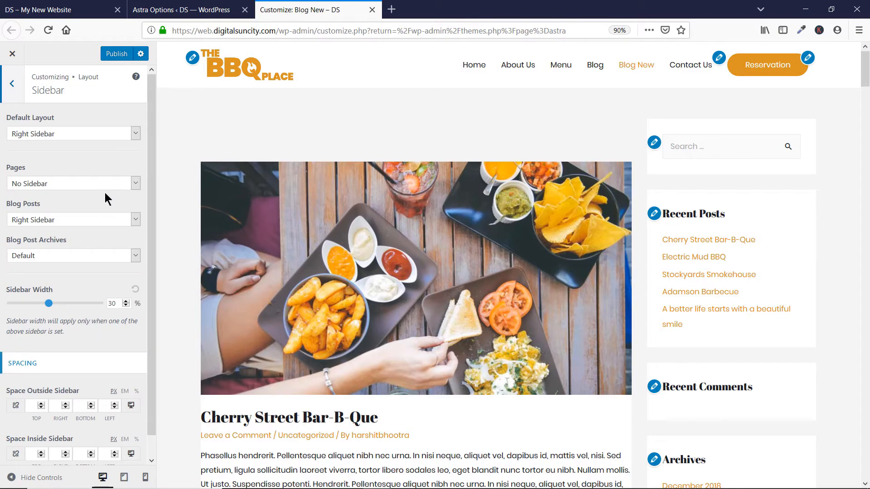
pyautogui.scroll(-1, 105, 192)
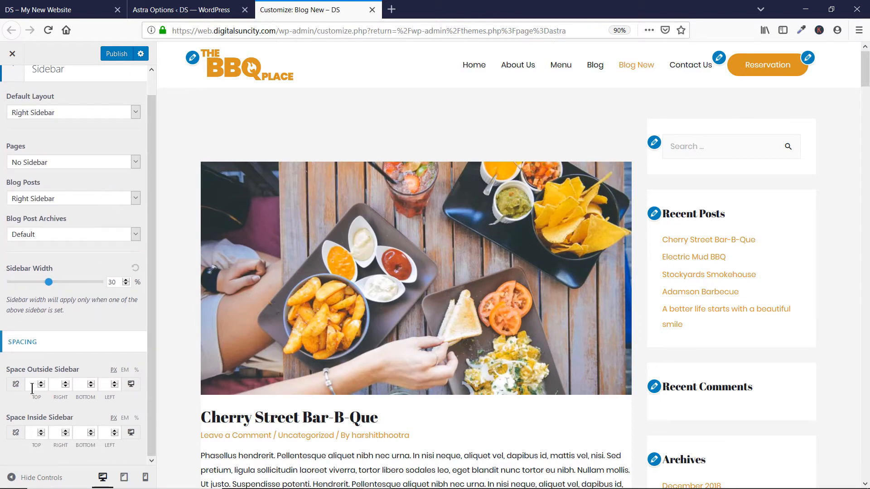
pyautogui.scroll(-3, 223, 272)
pyautogui.scroll(3, 694, 153)
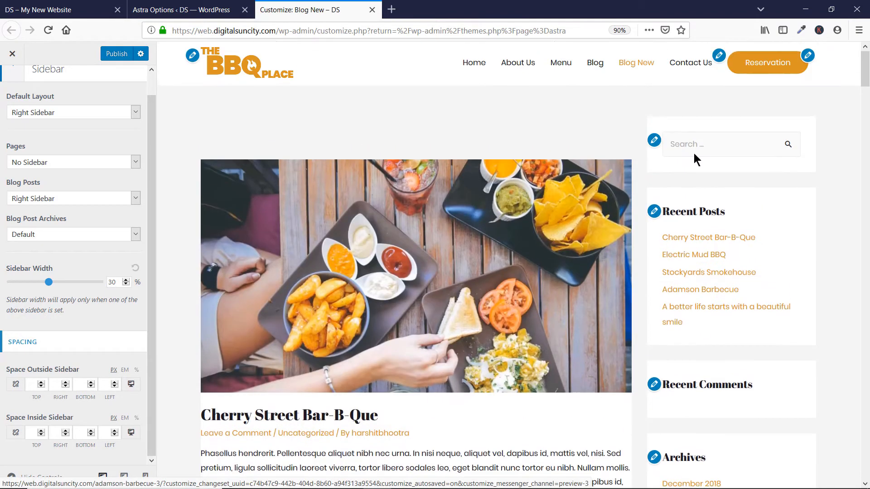
# Switch the Space Outside Sidebar unit to percent and set the top to 10%.
pyautogui.click(29, 385)
pyautogui.click(137, 371)
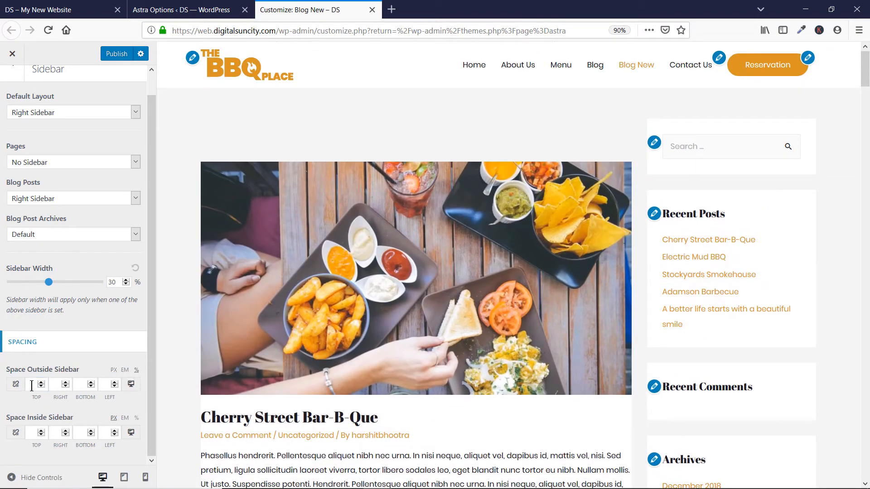
pyautogui.write('10')
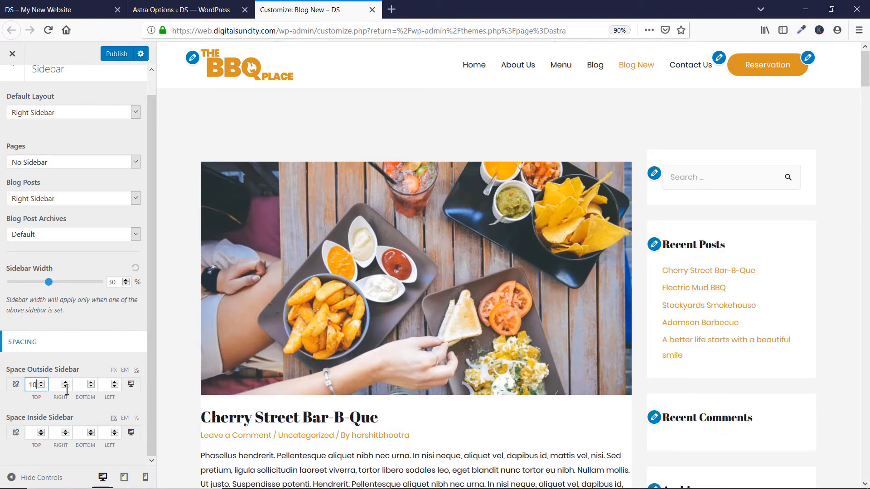
pyautogui.click(80, 386)
# Set the top Space Inside Sidebar to 10 px and link the values so all four sides use 10 px.
pyautogui.click(30, 435)
pyautogui.write('10')
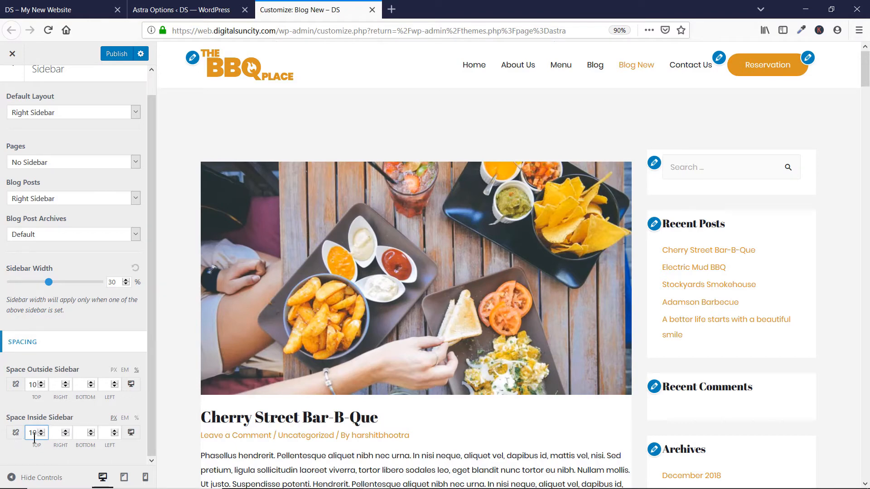
pyautogui.click(16, 433)
pyautogui.click(42, 431)
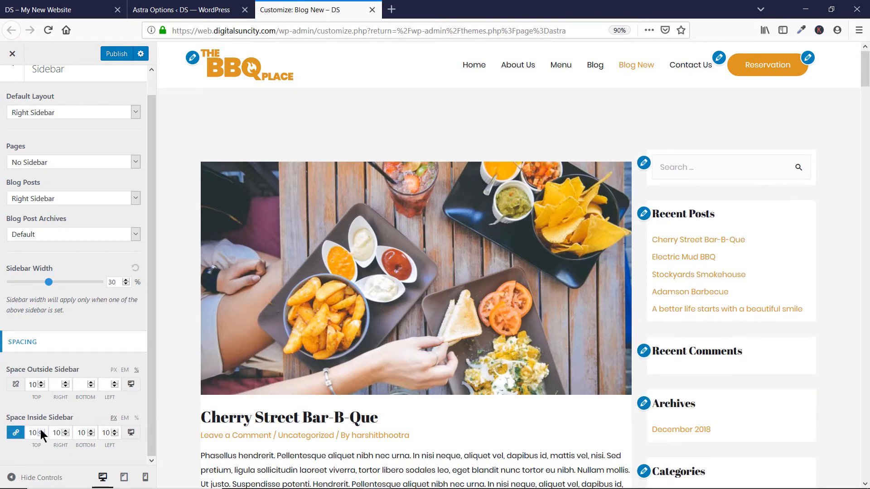
# Try 13 px for the linked Space Inside Sidebar values and return them to 10 px.
pyautogui.click(40, 429)
pyautogui.click(40, 430)
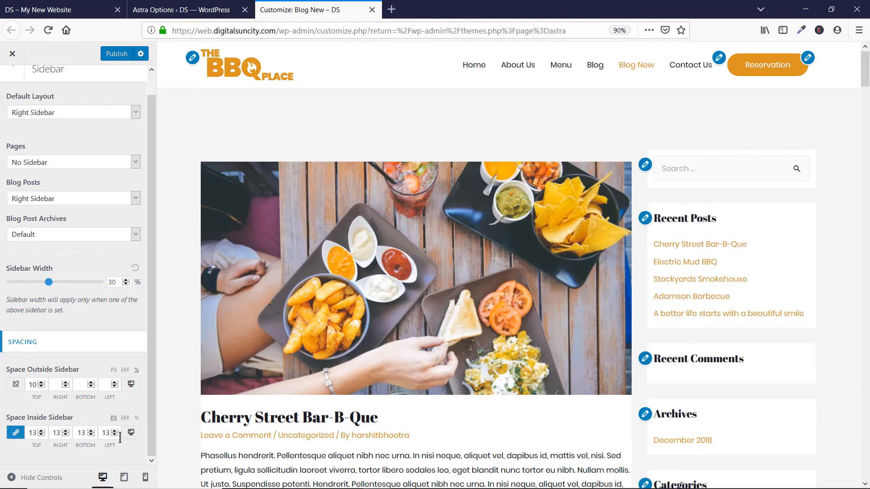
pyautogui.click(40, 434)
pyautogui.click(40, 434)
pyautogui.click(40, 434)
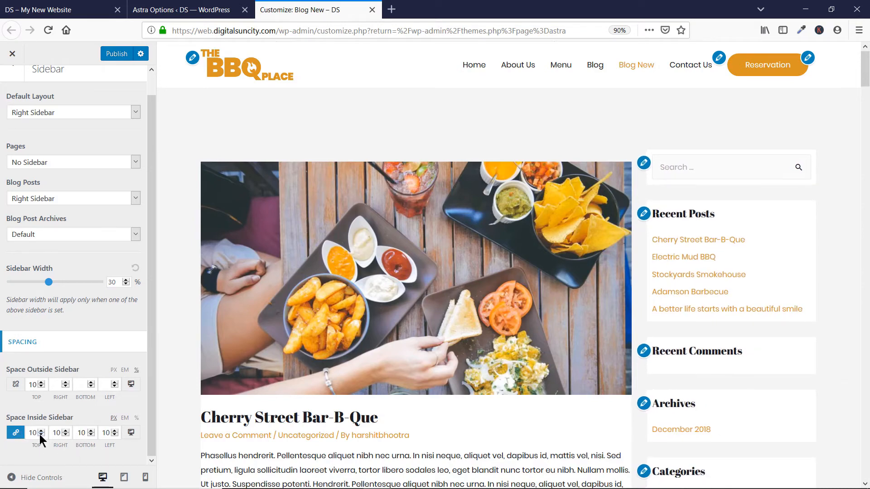
# Increase the linked Space Inside Sidebar values to 20 px on all four sides.
pyautogui.click(39, 429)
pyautogui.click(40, 430)
pyautogui.click(39, 429)
pyautogui.click(40, 429)
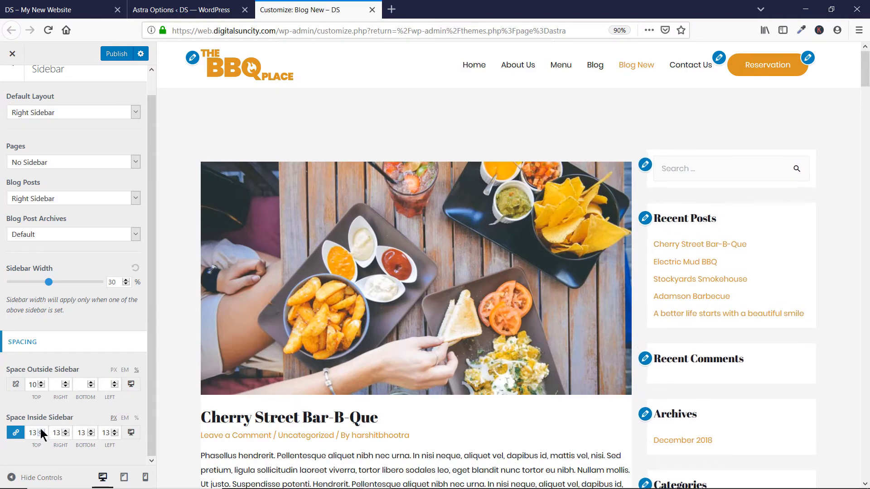
pyautogui.click(40, 430)
pyautogui.click(40, 429)
pyautogui.click(40, 430)
pyautogui.click(39, 430)
pyautogui.click(40, 429)
pyautogui.click(40, 429)
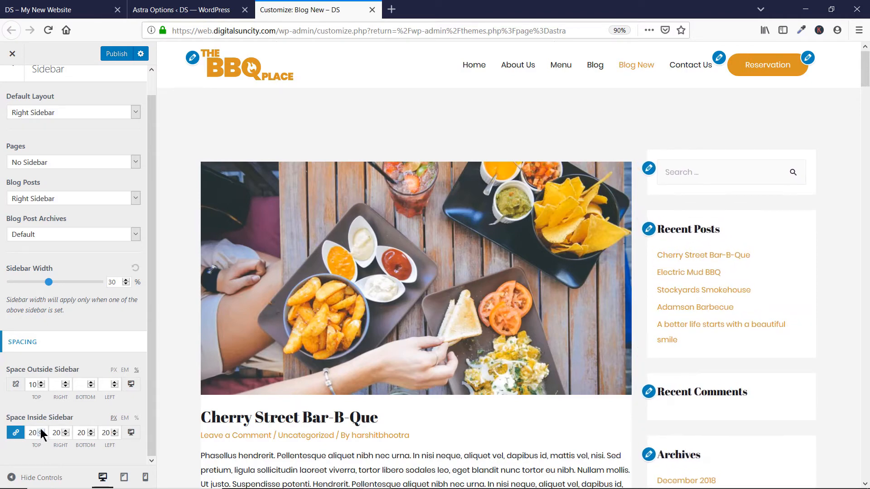
# Examine the spacing of the sidebar widgets in the preview and return to the Layout sections.
pyautogui.scroll(-6, 704, 246)
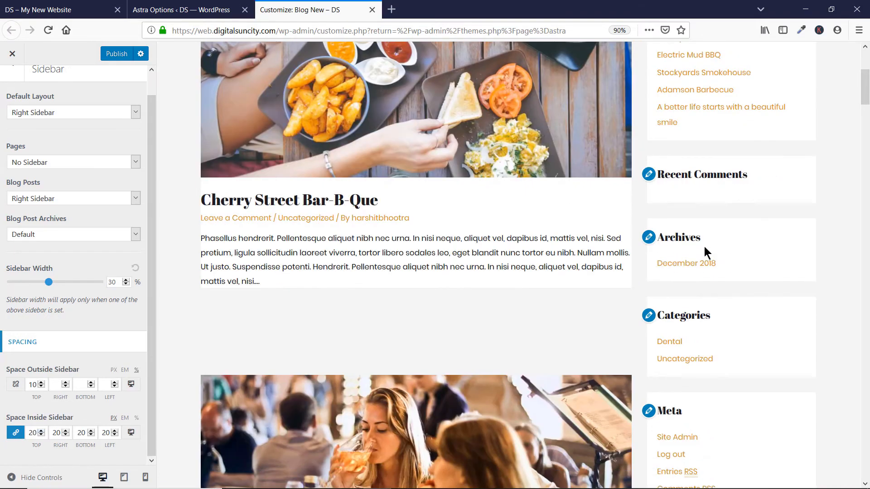
pyautogui.scroll(6, 712, 235)
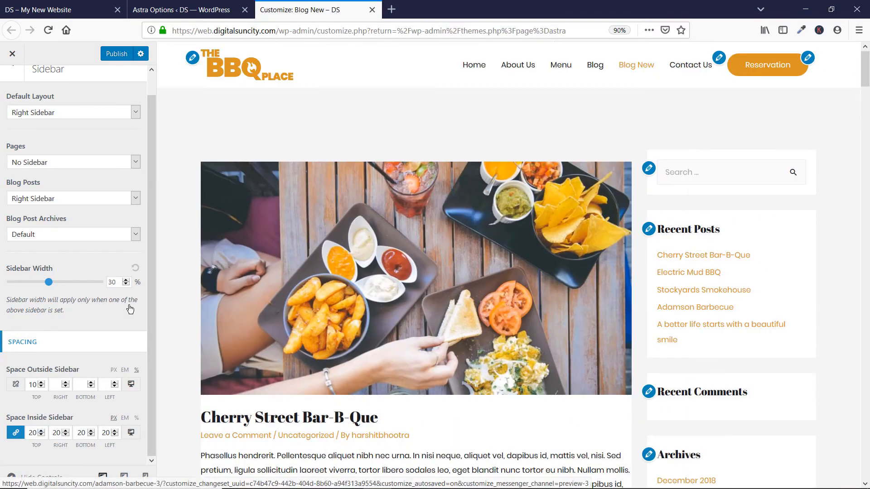
pyautogui.scroll(1, 65, 376)
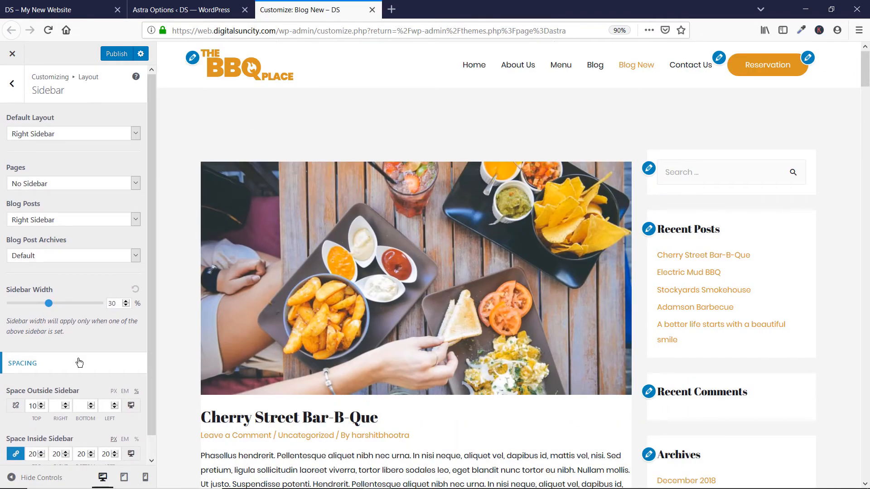
pyautogui.scroll(-6, 396, 233)
pyautogui.scroll(6, 572, 73)
pyautogui.scroll(-6, 564, 140)
pyautogui.scroll(5, 434, 195)
pyautogui.scroll(2, 434, 195)
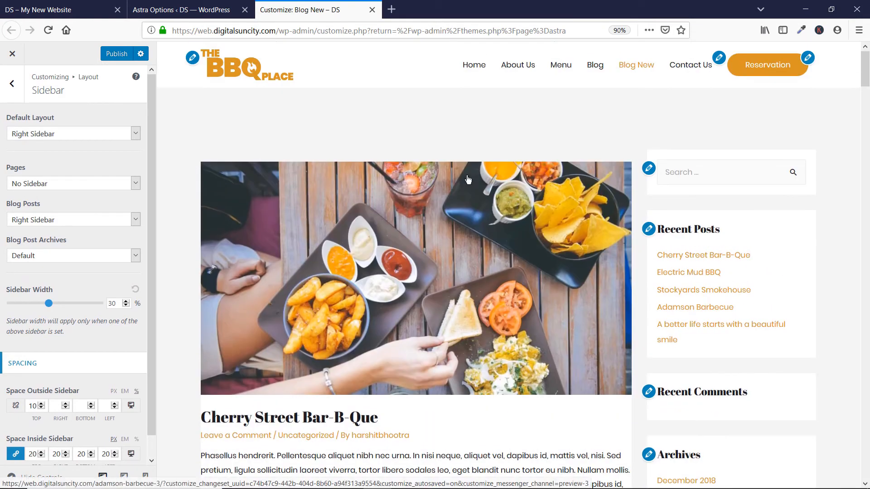
pyautogui.click(6, 93)
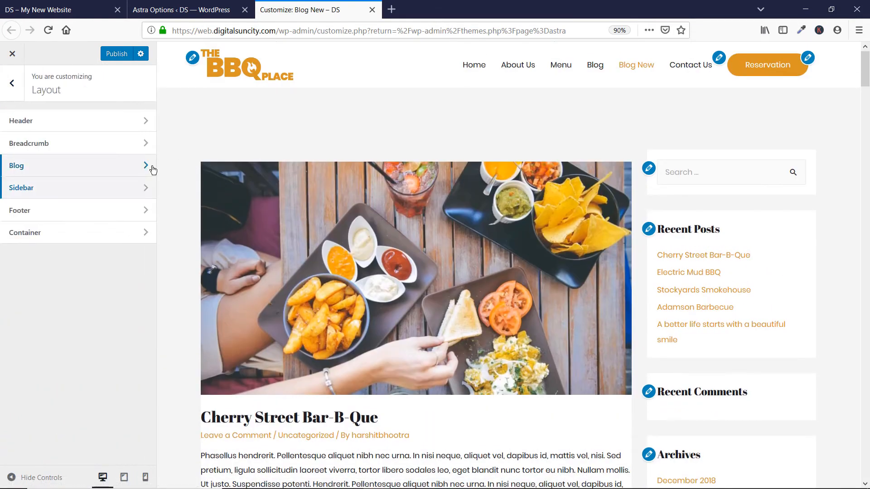
# In the Container layout settings, set Space Outside Container to 0 px on all four sides and link the values.
pyautogui.click(135, 236)
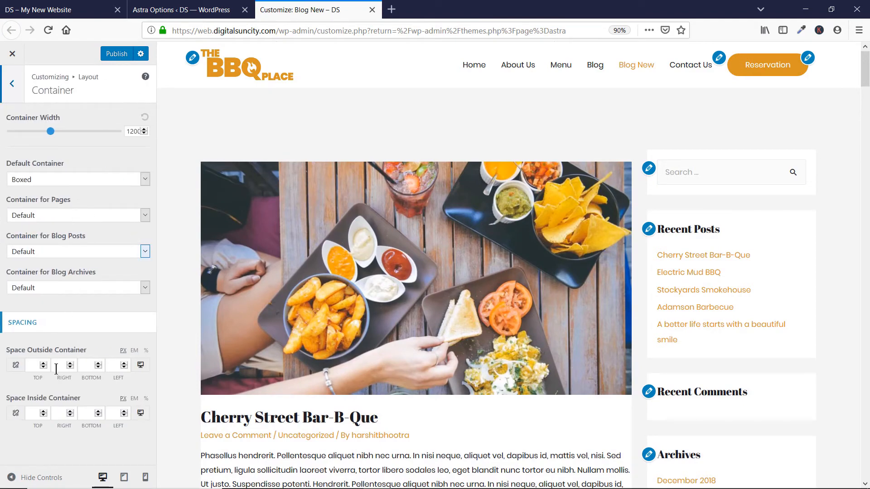
pyautogui.click(29, 365)
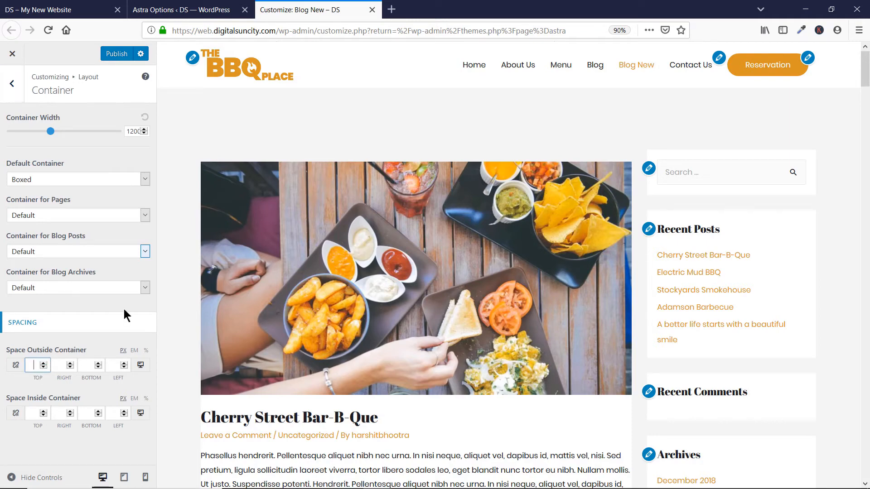
pyautogui.write('0')
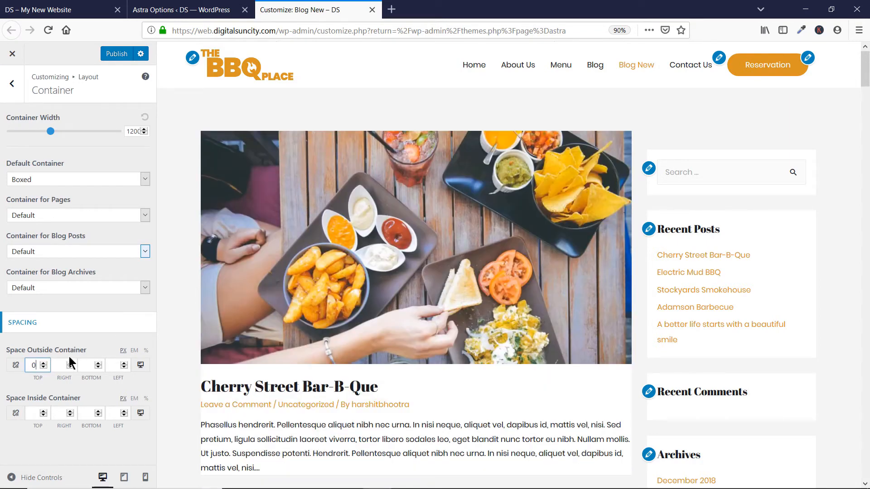
pyautogui.click(55, 365)
pyautogui.write('0')
pyautogui.click(85, 365)
pyautogui.write('0')
pyautogui.click(113, 365)
pyautogui.write('0')
pyautogui.click(16, 365)
# Try 62 px for the linked Space Outside Container values and return them to 0 px.
pyautogui.moveTo(43, 364); pyautogui.dragTo(43, 363)
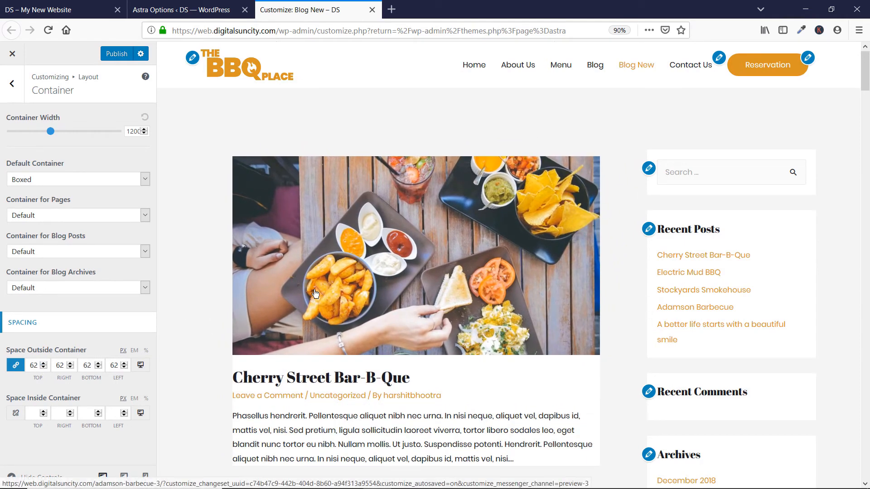
pyautogui.moveTo(43, 367); pyautogui.dragTo(43, 367)
pyautogui.click(43, 367)
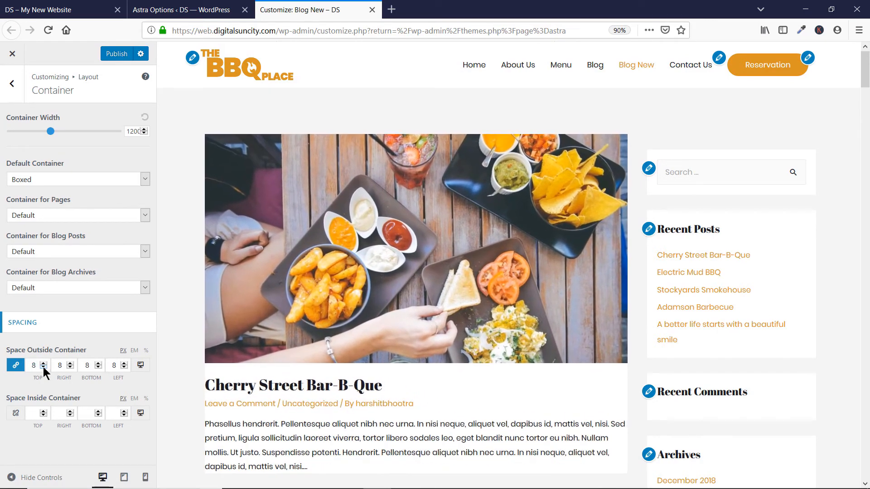
pyautogui.click(43, 367)
pyautogui.click(43, 367)
pyautogui.click(42, 367)
pyautogui.click(42, 367)
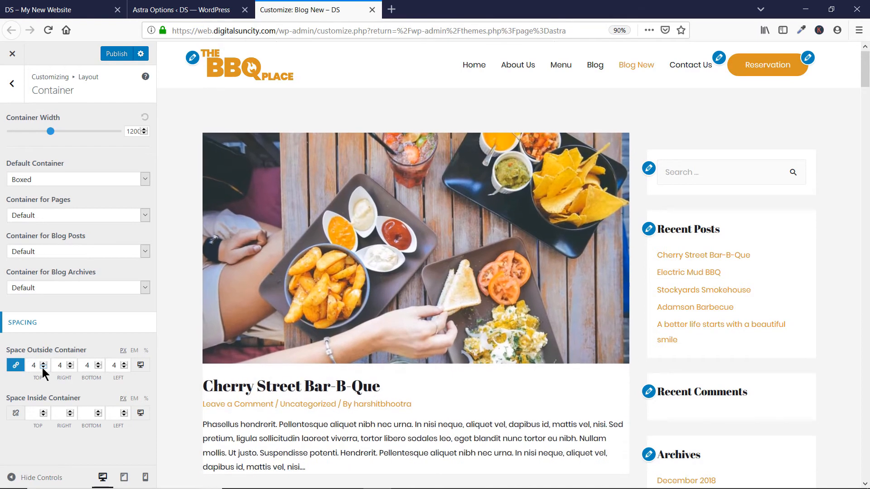
pyautogui.click(42, 367)
pyautogui.click(42, 368)
pyautogui.click(42, 367)
pyautogui.click(42, 368)
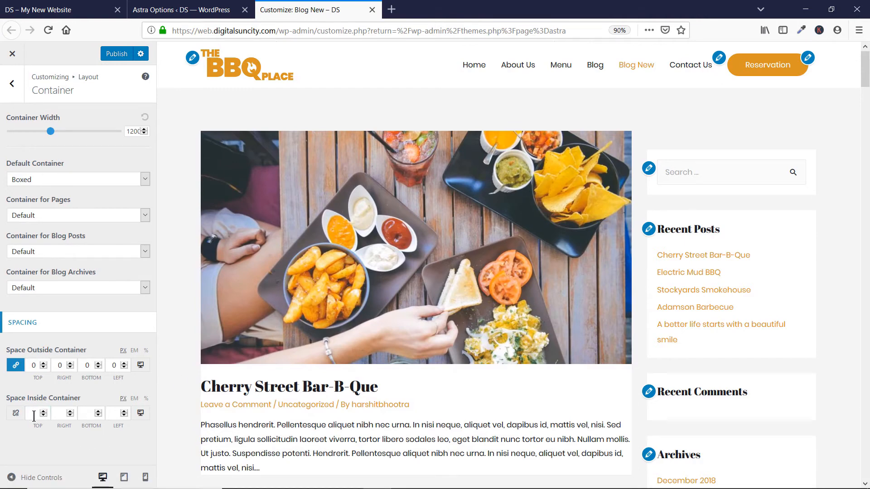
# Set the right and left Space Inside Container values to 30 px.
pyautogui.scroll(-8, 169, 371)
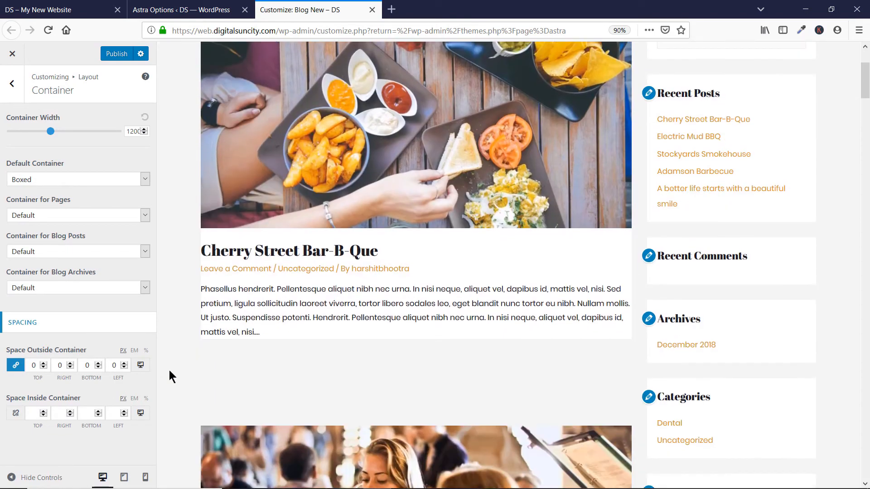
pyautogui.scroll(7, 181, 354)
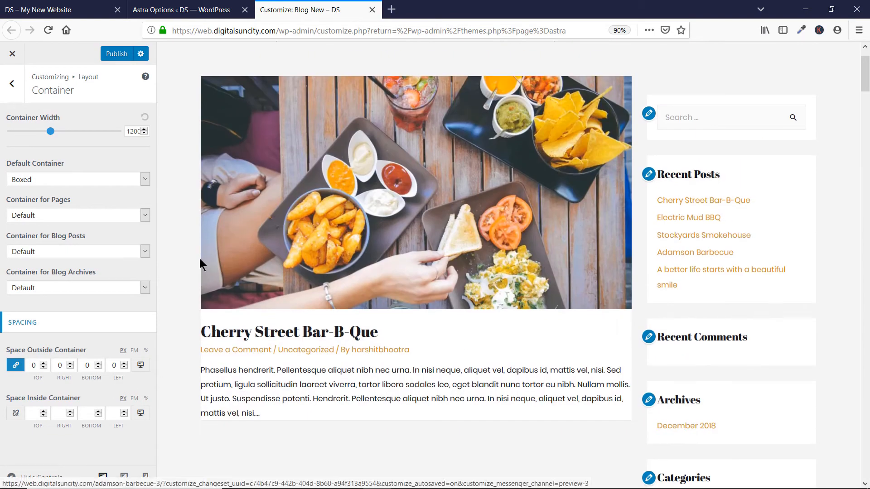
pyautogui.scroll(-10, 200, 249)
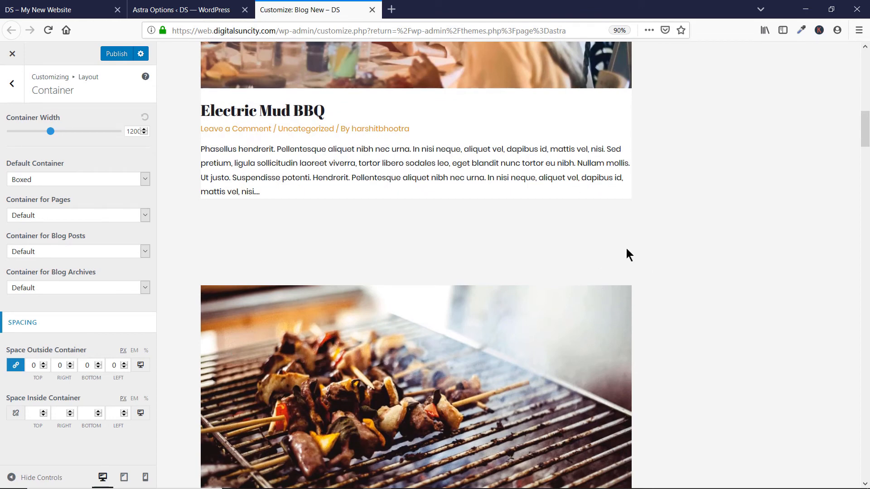
pyautogui.click(35, 415)
pyautogui.click(62, 415)
pyautogui.write('30')
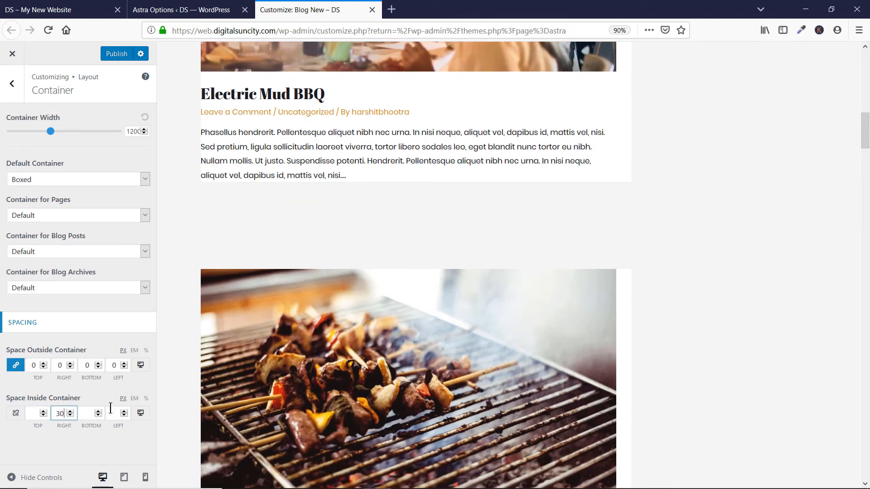
pyautogui.click(110, 409)
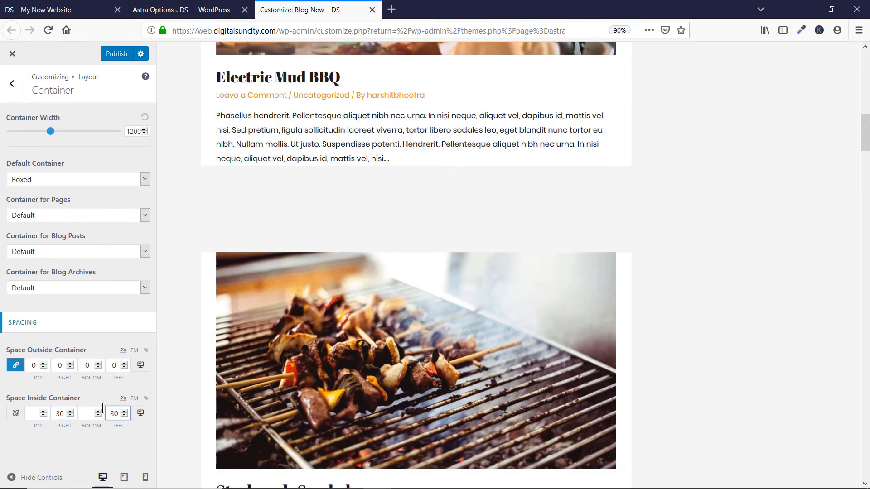
# Examine the container spacing around the blog posts throughout the preview and return to the Layout sections.
pyautogui.scroll(4, 200, 371)
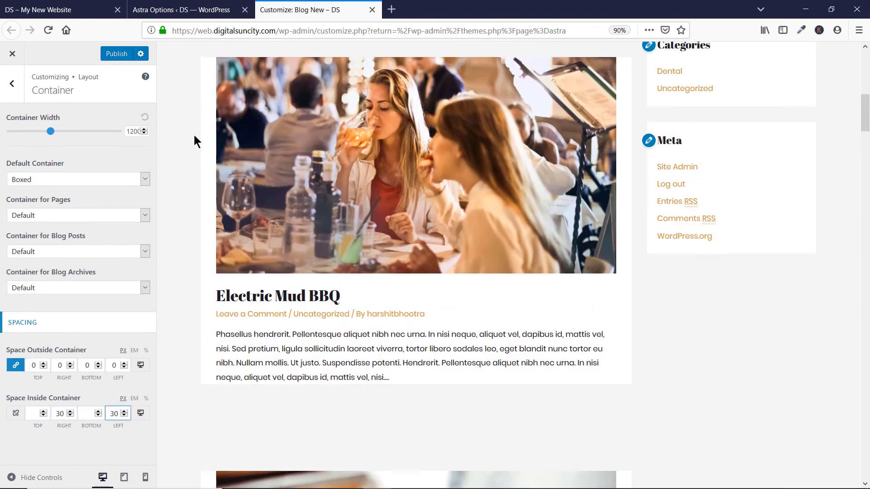
pyautogui.scroll(4, 202, 156)
pyautogui.scroll(-6, 193, 195)
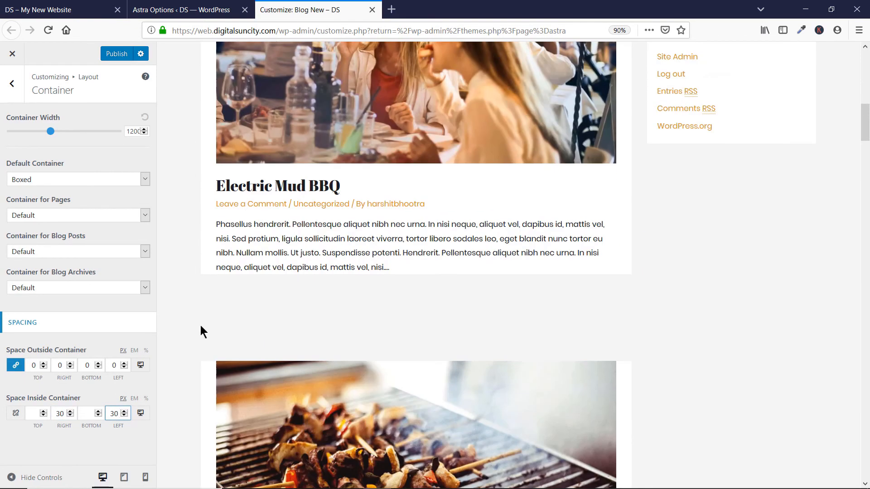
pyautogui.scroll(-7, 201, 272)
pyautogui.scroll(-12, 650, 149)
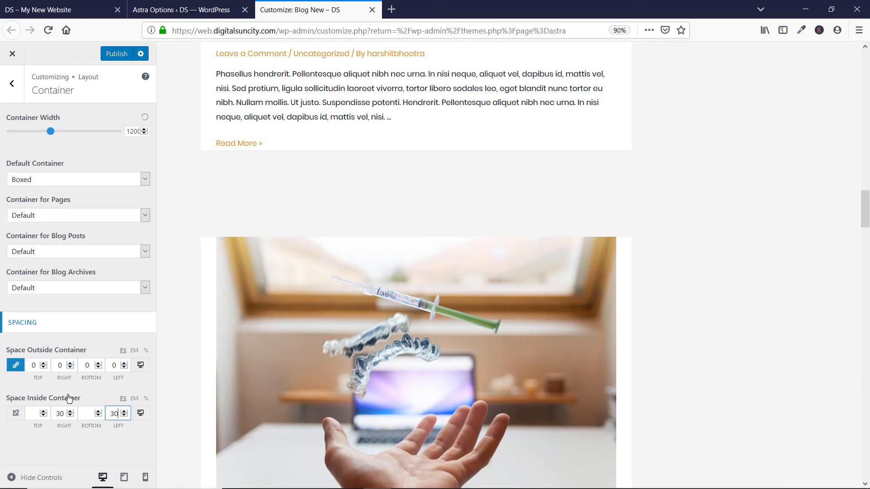
pyautogui.scroll(12, 282, 347)
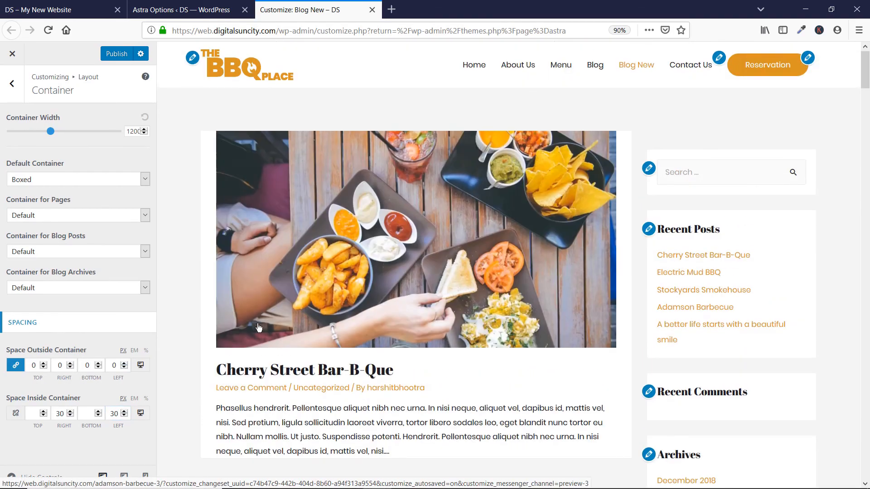
pyautogui.click(5, 98)
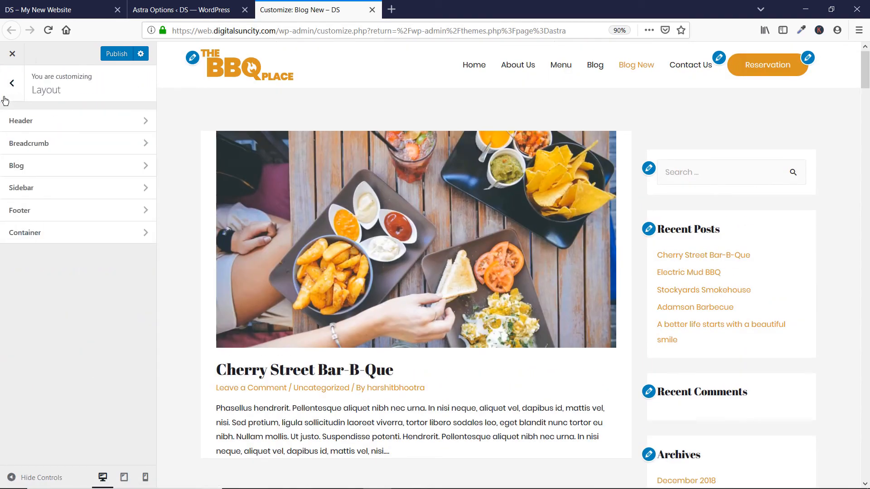
pyautogui.scroll(-9, 451, 223)
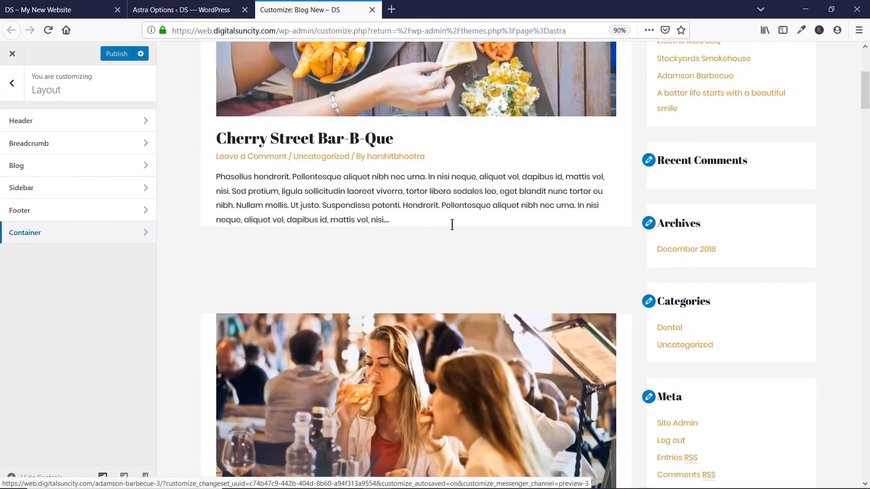
pyautogui.scroll(9, 434, 236)
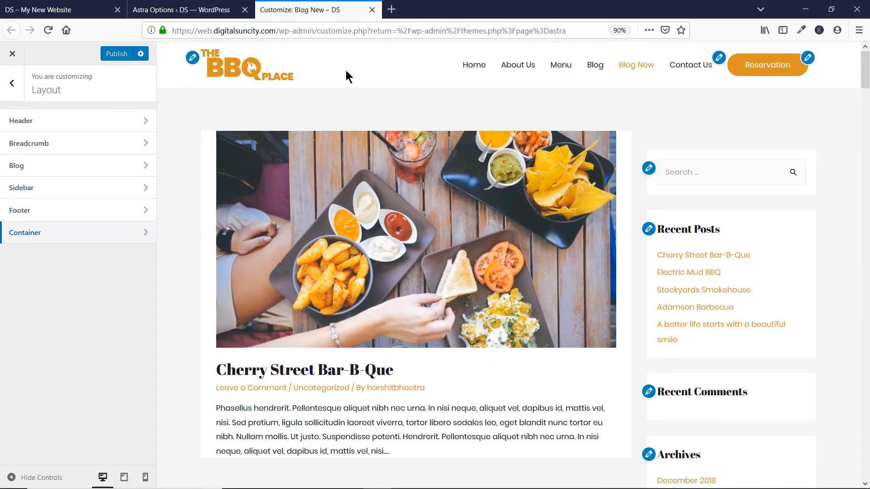
pyautogui.moveTo(371, 6)
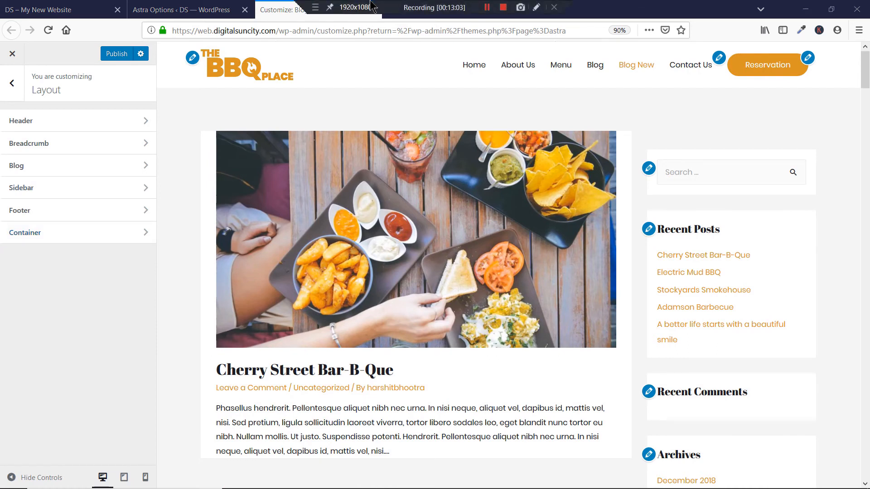